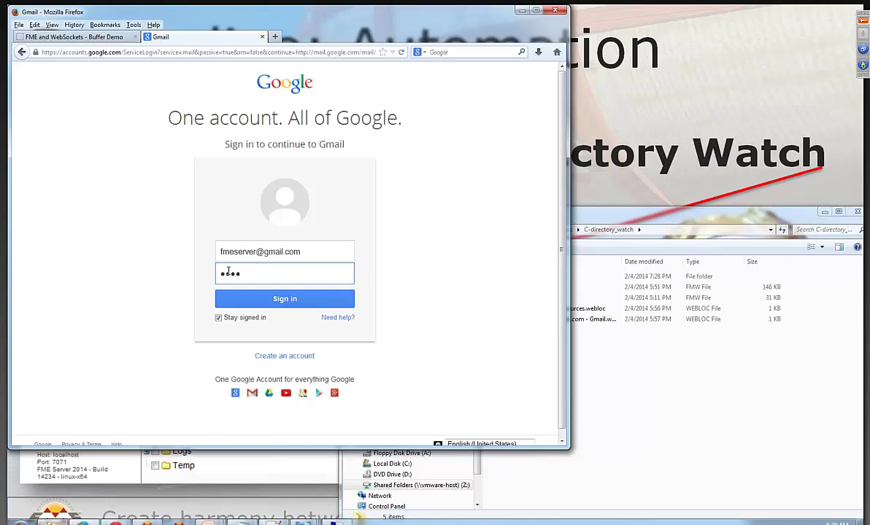
Step: Finish the Gmail sign-in, skip the account questions and reach the inbox with the parcel_K28.dwg email
{"action": "key", "text": "Return"}
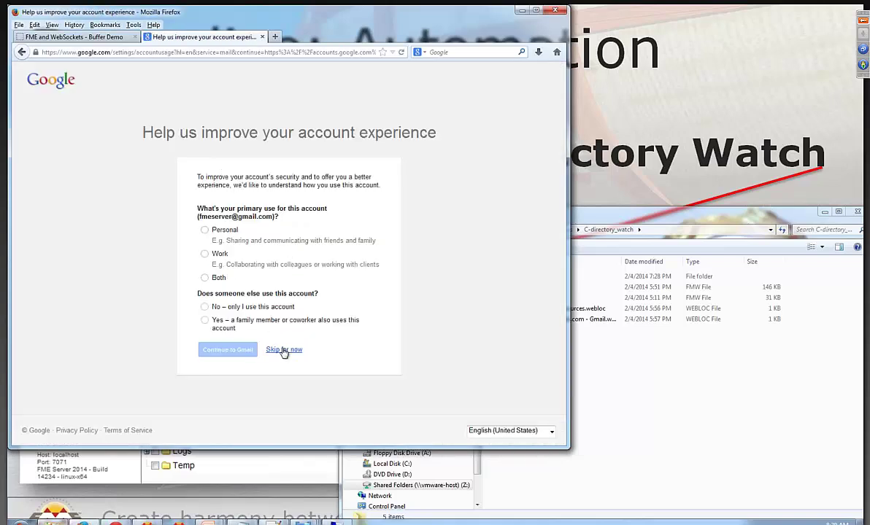
{"action": "left_click", "coordinate": [284, 349]}
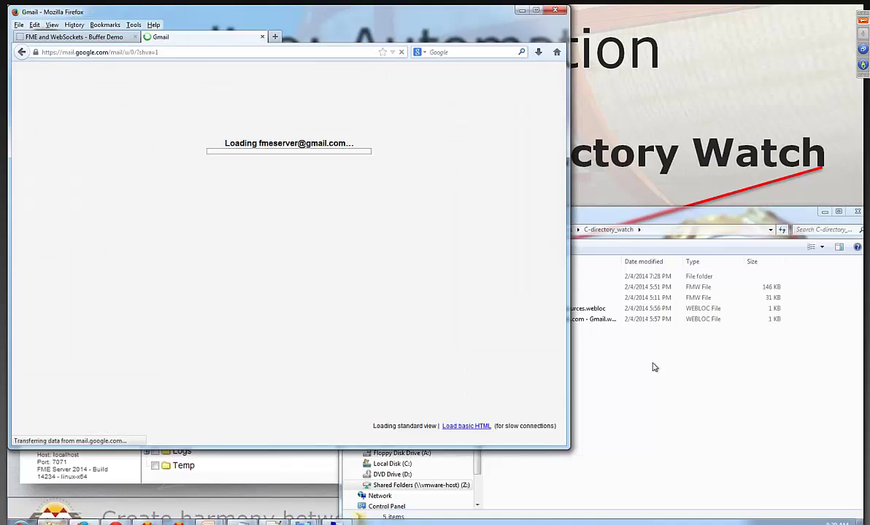
{"action": "left_click_drag", "start_coordinate": [654, 366], "coordinate": [567, 286]}
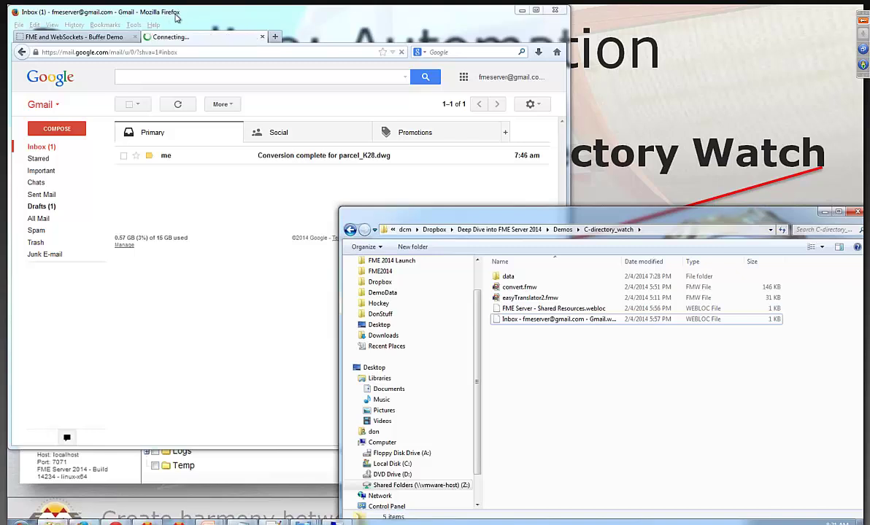
{"action": "left_click", "coordinate": [275, 37]}
Step: Log in to the FME Server site at bp-fmeserver14 with the administrator account
{"action": "type", "text": "b"}
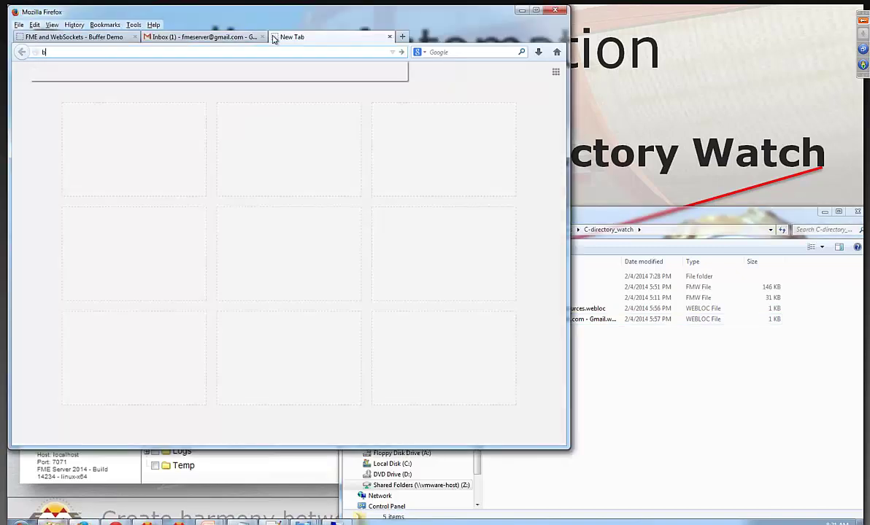
{"action": "type", "text": "p-fmeserver14"}
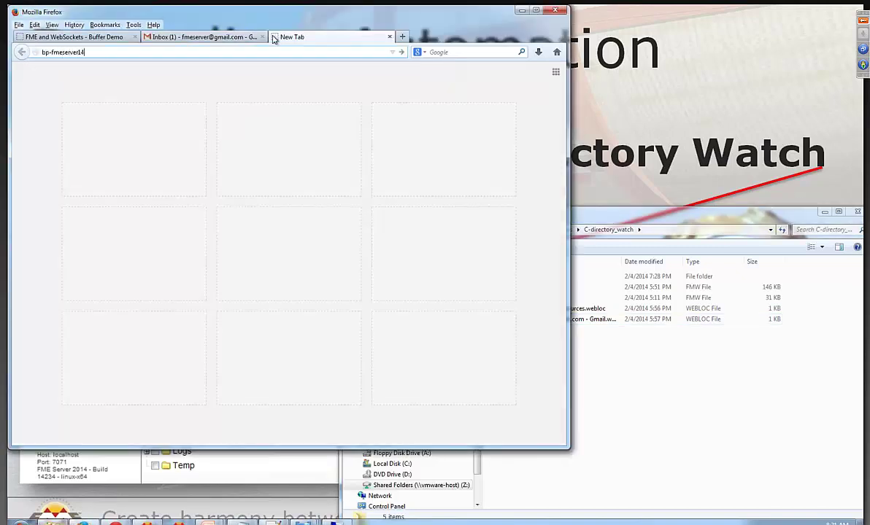
{"action": "key", "text": "Return"}
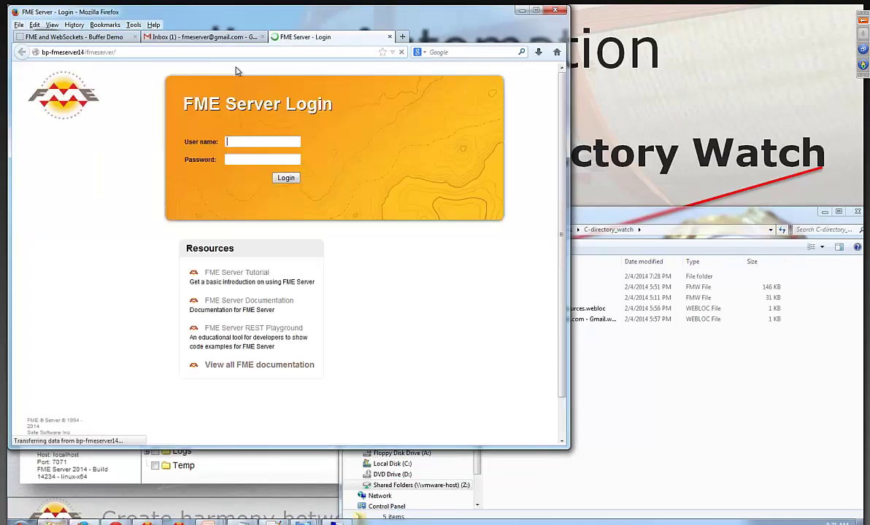
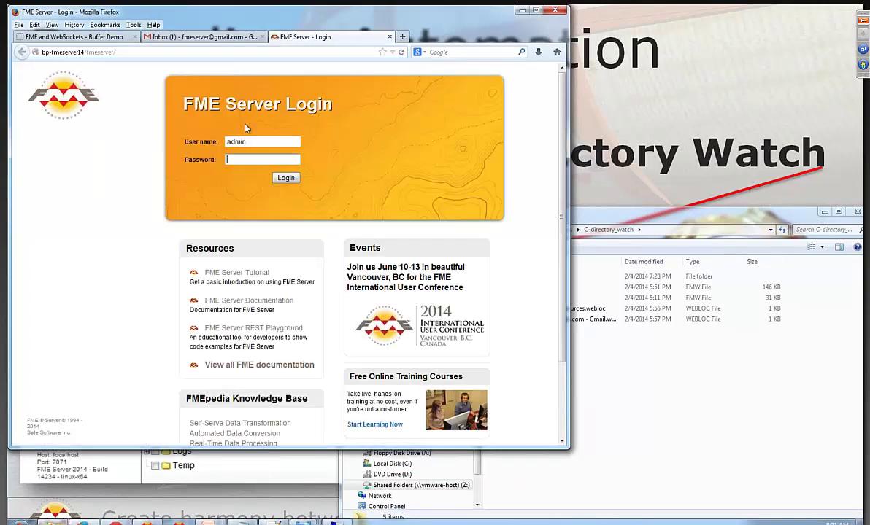
{"action": "key", "text": "Tab"}
{"action": "key", "text": "Return"}
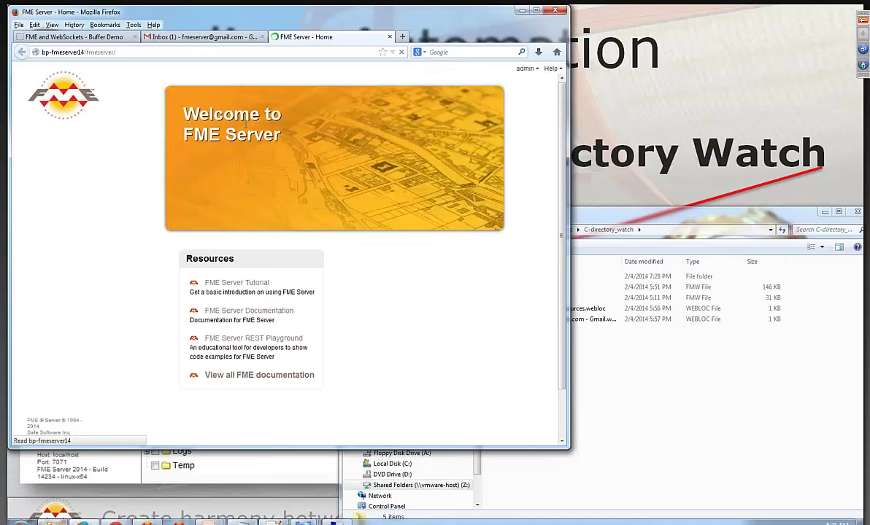
Step: In Resources, expand Temp > convert_tool and select the input folder
{"action": "left_click", "coordinate": [62, 268]}
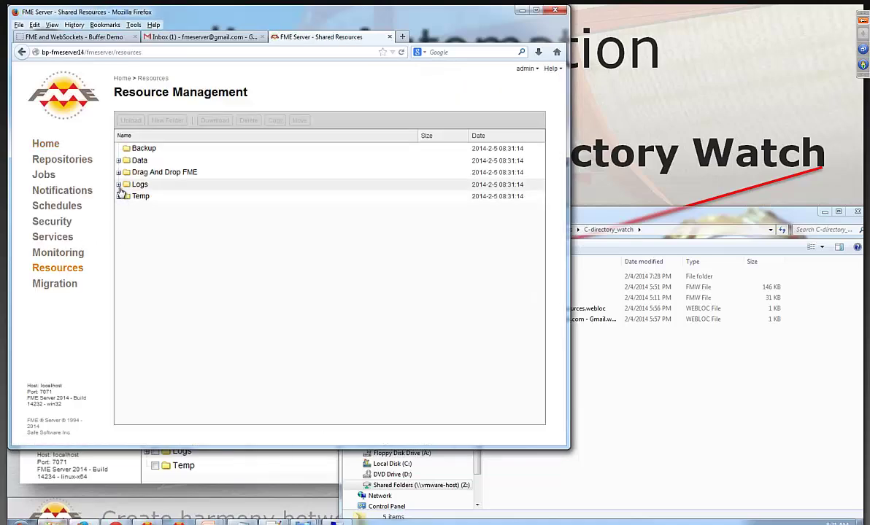
{"action": "left_click", "coordinate": [120, 197]}
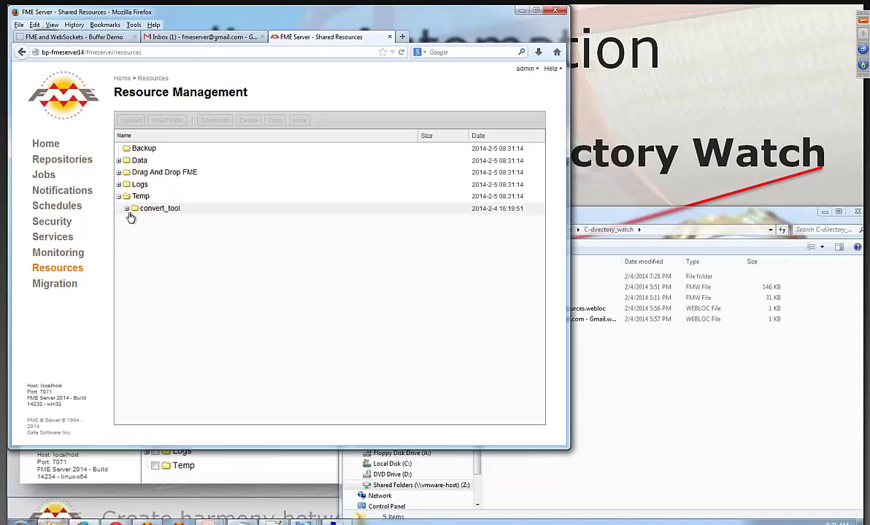
{"action": "left_click", "coordinate": [127, 209]}
{"action": "left_click", "coordinate": [155, 221]}
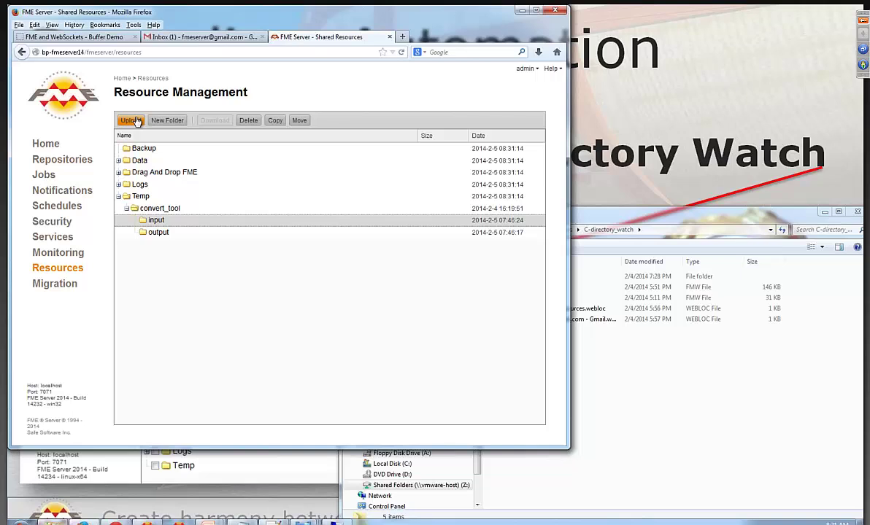
Step: Upload parcel_K24.dwg from the local data folder into Temp/convert_tool/input, then check Gmail
{"action": "left_click", "coordinate": [131, 120]}
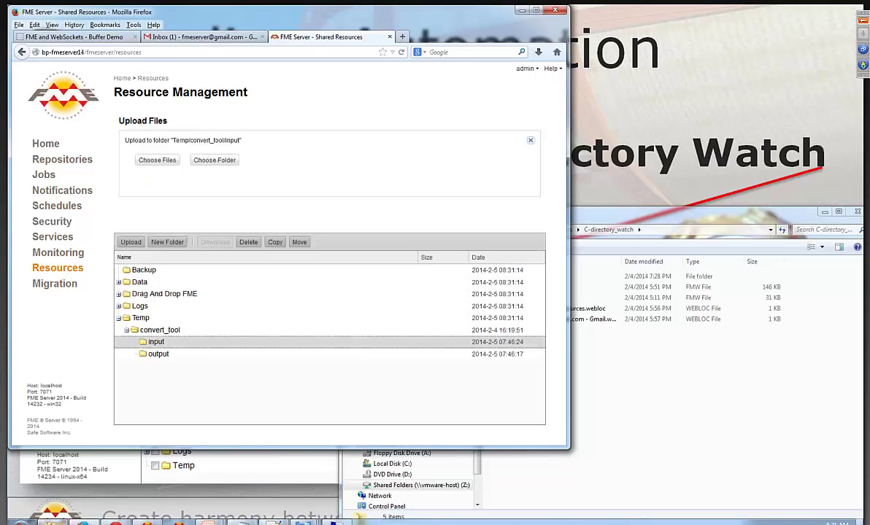
{"action": "left_click", "coordinate": [662, 423]}
{"action": "double_click", "coordinate": [508, 276]}
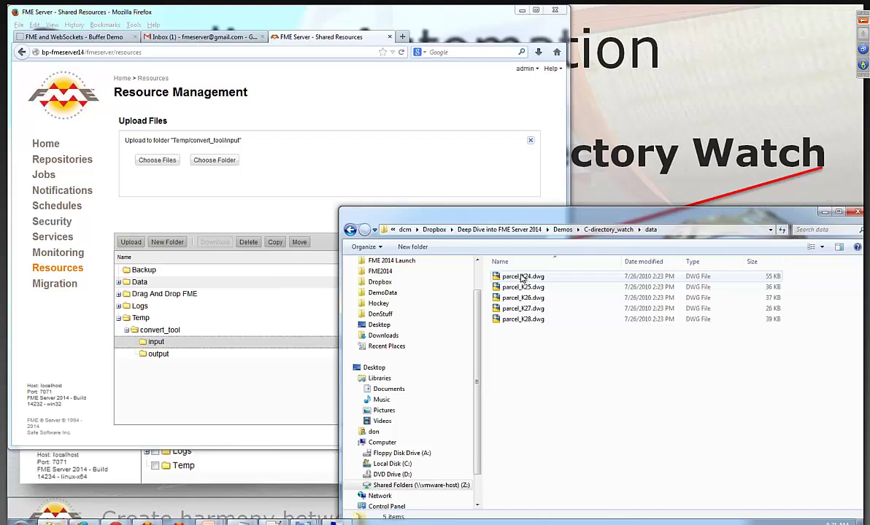
{"action": "left_click_drag", "start_coordinate": [522, 279], "coordinate": [235, 167]}
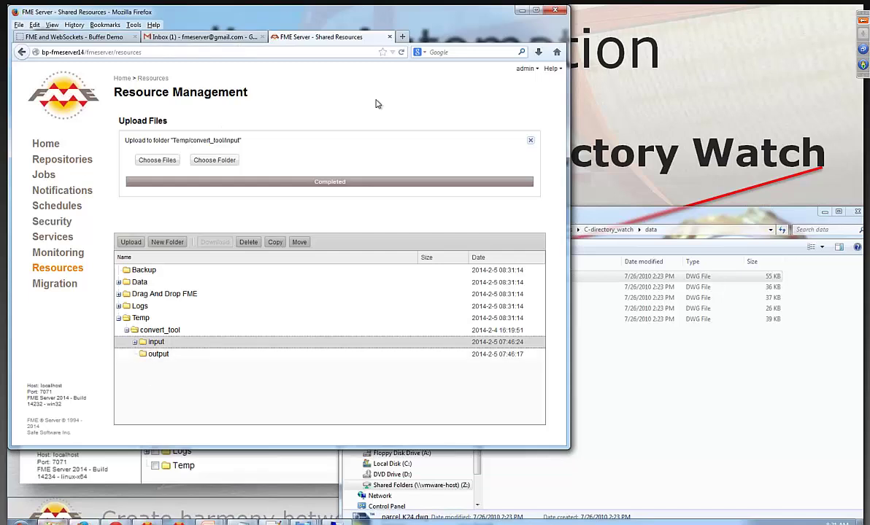
{"action": "left_click", "coordinate": [220, 42]}
{"action": "left_click_drag", "start_coordinate": [321, 36], "coordinate": [45, 190]}
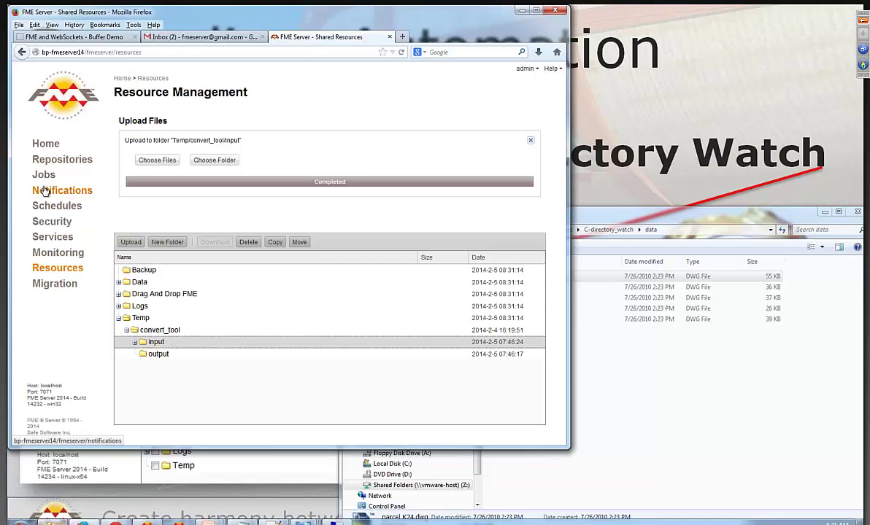
Step: Review the convert_tool publication's Directory Watch settings under Notifications > Publications
{"action": "left_click", "coordinate": [45, 190]}
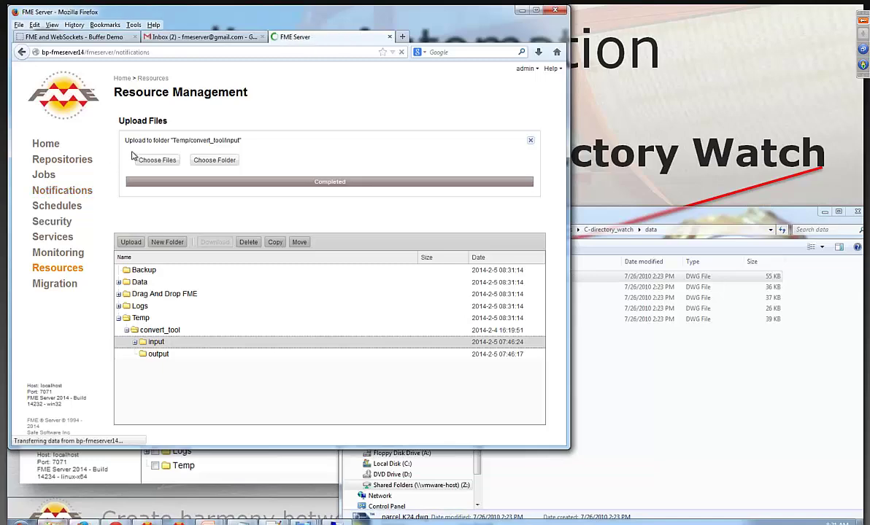
{"action": "left_click", "coordinate": [151, 207]}
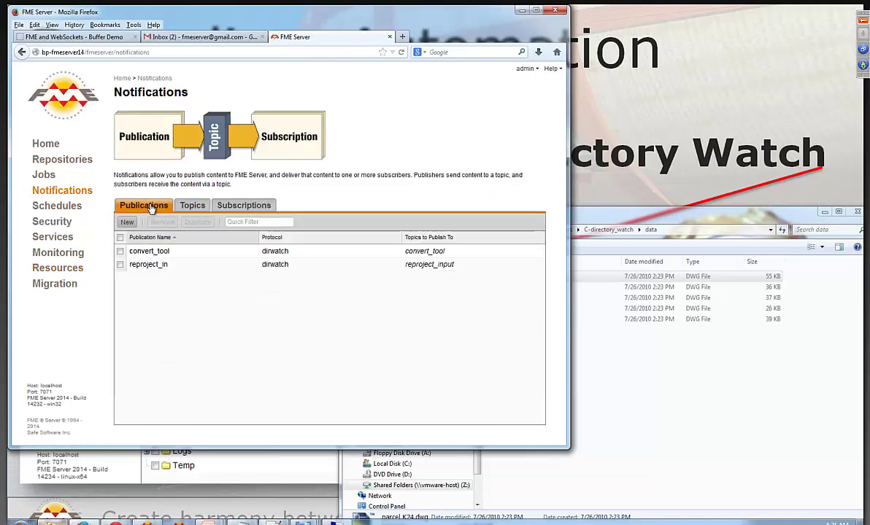
{"action": "left_click", "coordinate": [157, 252]}
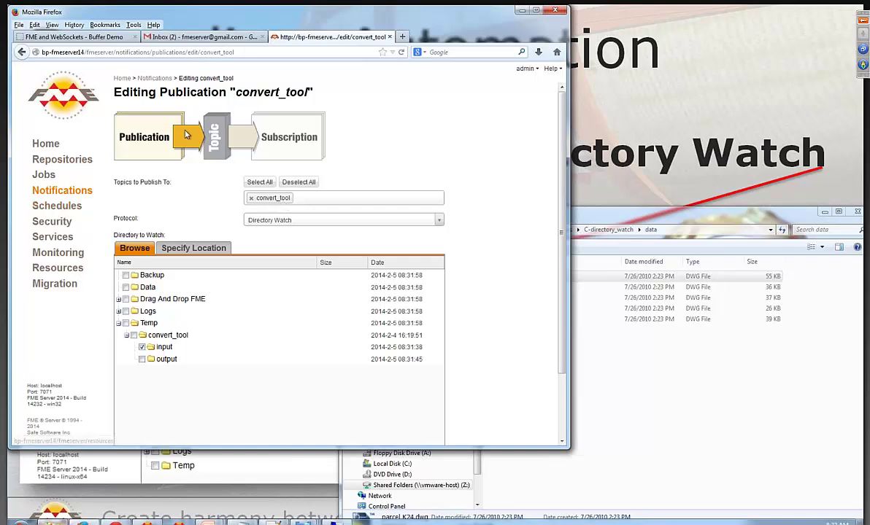
{"action": "left_click", "coordinate": [204, 37]}
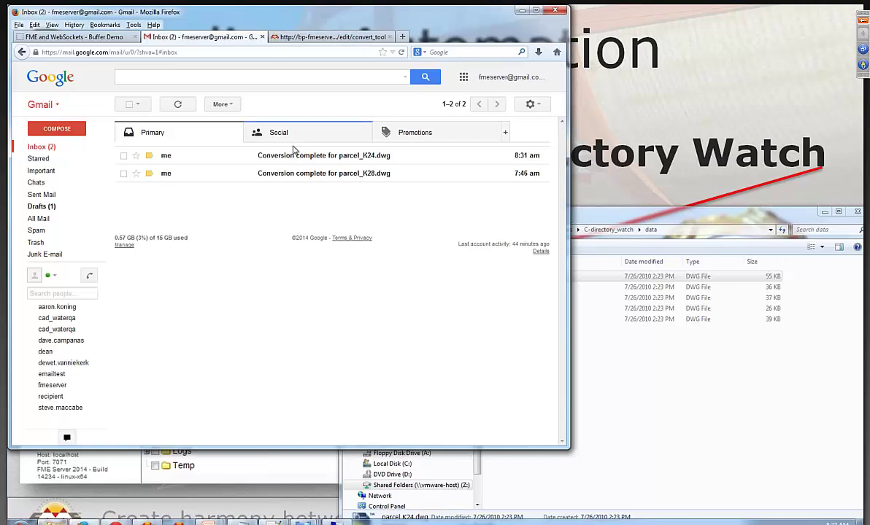
Step: Open the parcel_K24.dwg conversion email and open its parcel_K24.zip with Windows Explorer
{"action": "left_click", "coordinate": [364, 157]}
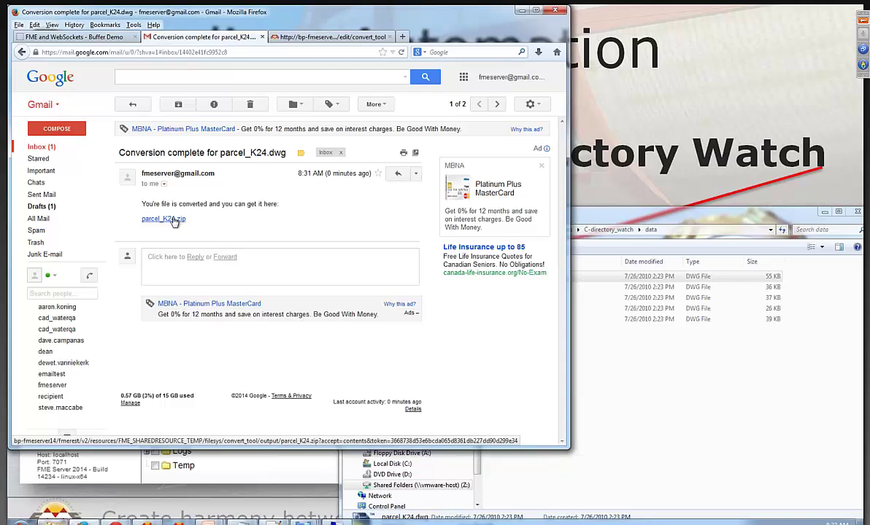
{"action": "left_click", "coordinate": [172, 220]}
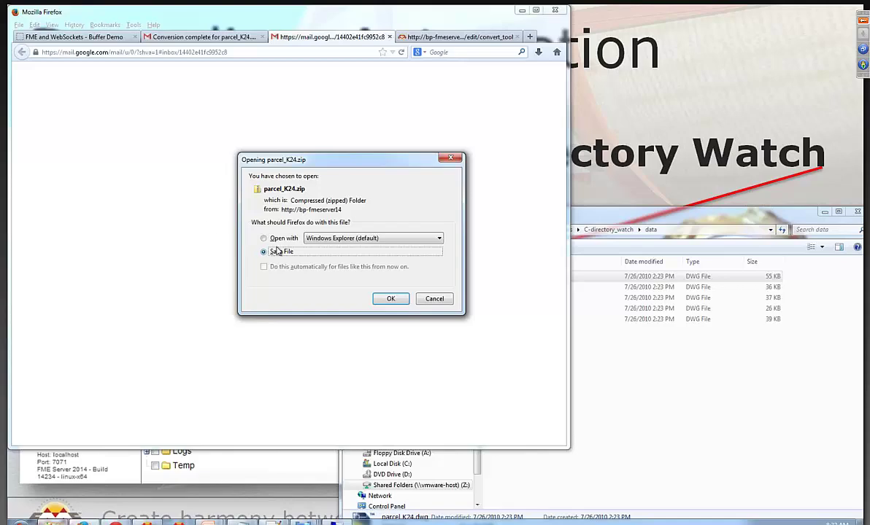
{"action": "left_click", "coordinate": [276, 240]}
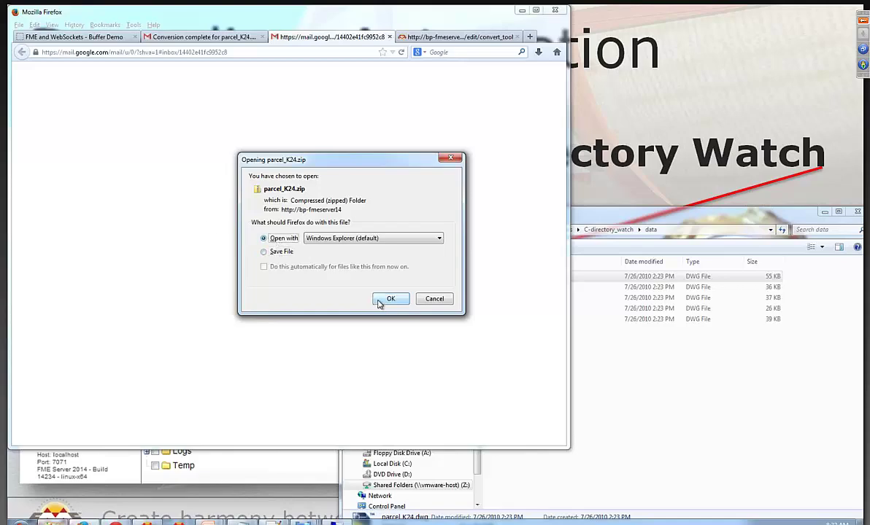
{"action": "left_click", "coordinate": [391, 299]}
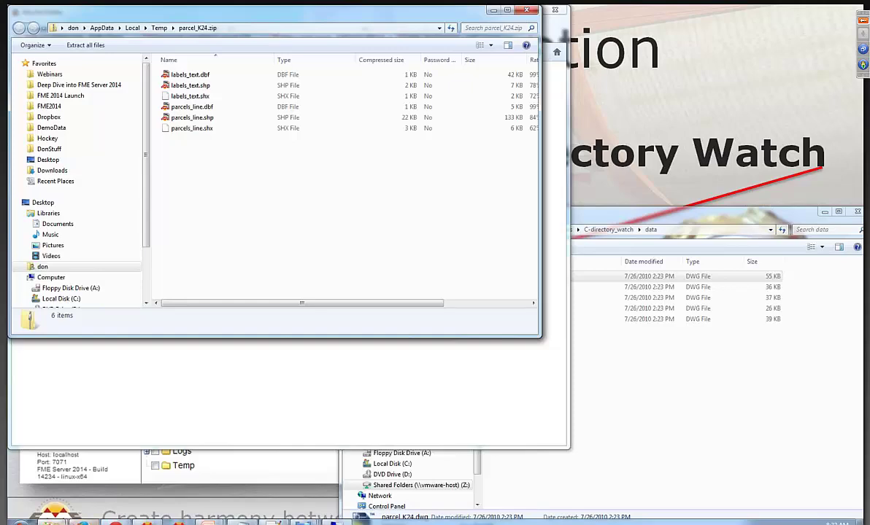
{"action": "key", "text": "alt+Tab"}
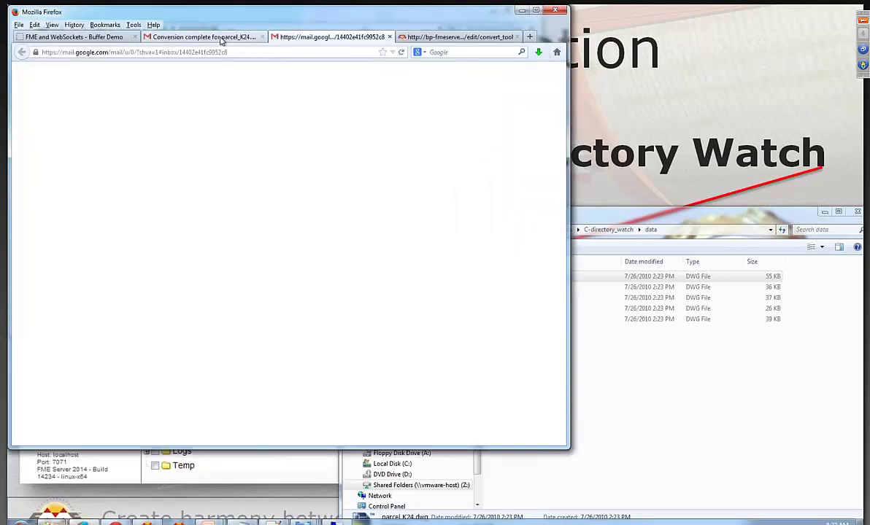
Step: Expand Resources > Temp > convert_tool > output in FME Server to locate parcel_K24.zip
{"action": "left_click", "coordinate": [221, 37]}
{"action": "left_click", "coordinate": [436, 37]}
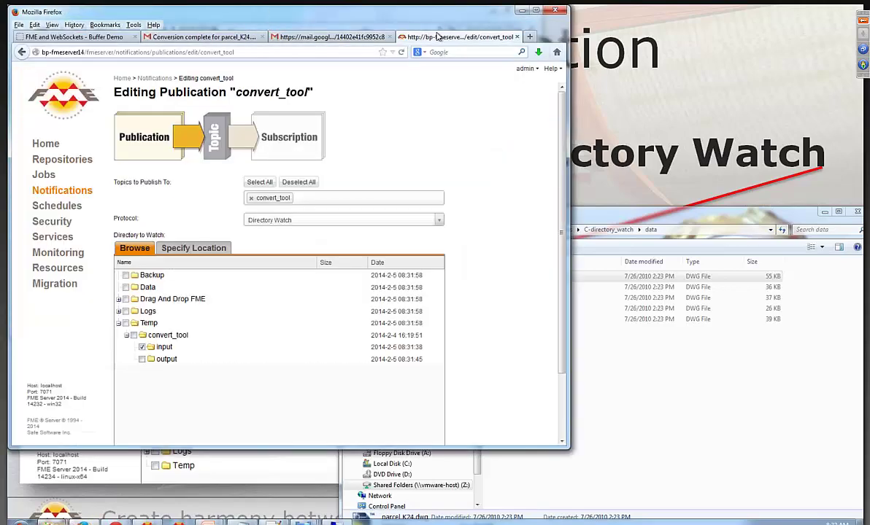
{"action": "left_click", "coordinate": [55, 271]}
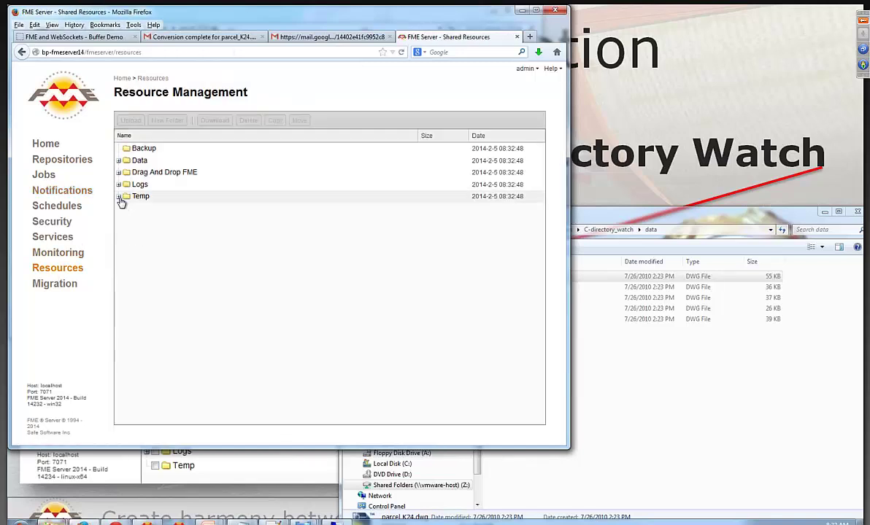
{"action": "left_click", "coordinate": [119, 197]}
{"action": "left_click", "coordinate": [126, 209]}
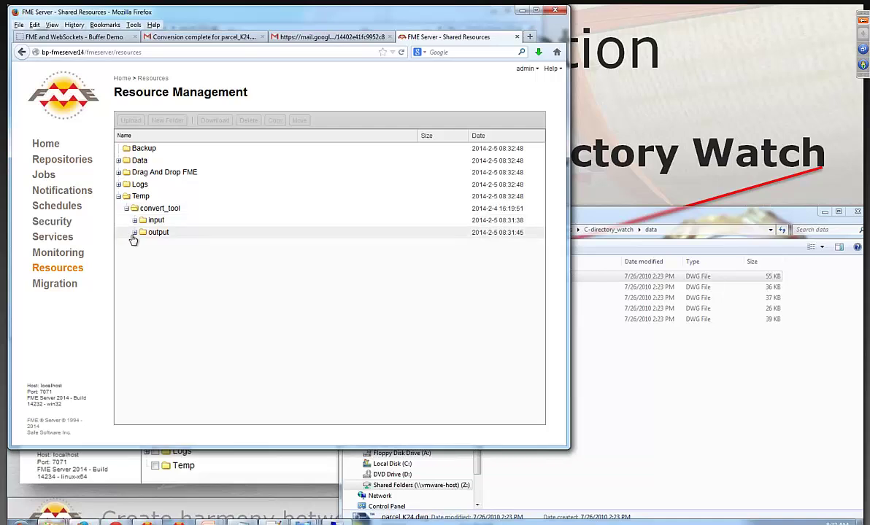
{"action": "left_click", "coordinate": [134, 232]}
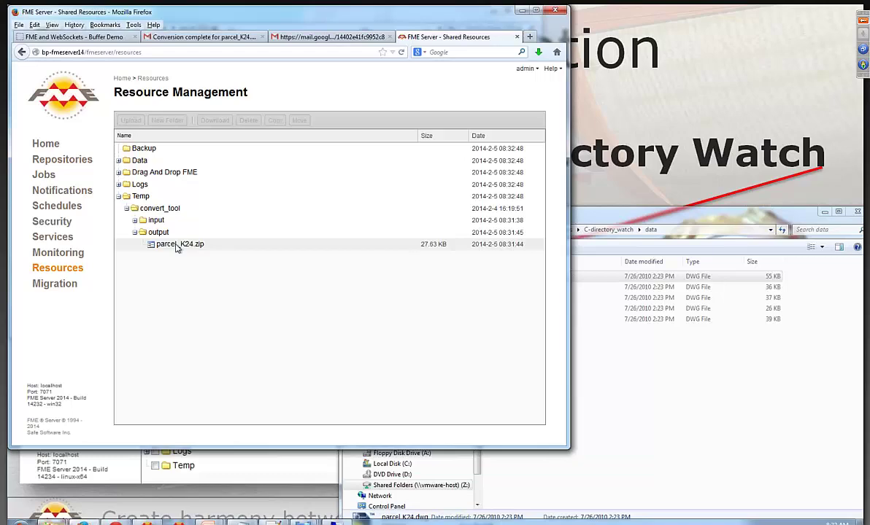
{"action": "left_click_drag", "start_coordinate": [363, 97], "coordinate": [329, 35]}
{"action": "left_click", "coordinate": [331, 67]}
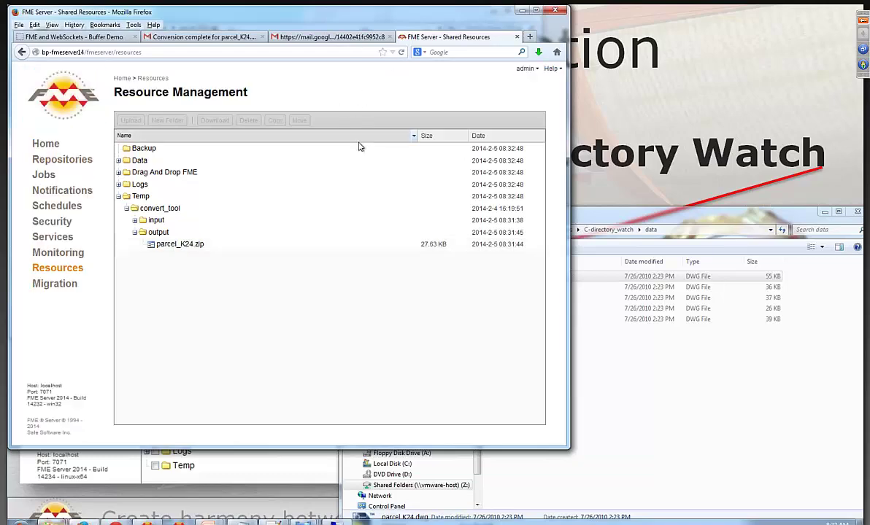
{"action": "left_click_drag", "start_coordinate": [358, 146], "coordinate": [346, 200]}
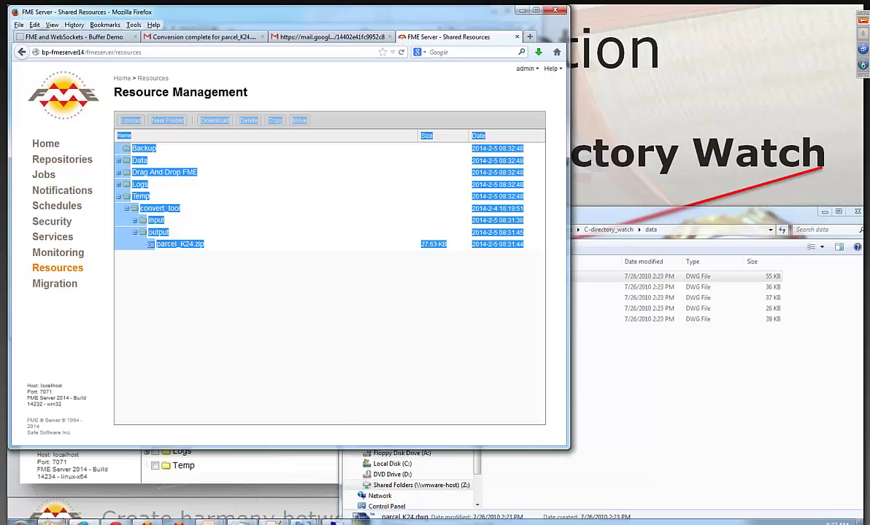
{"action": "key", "text": "alt+Tab"}
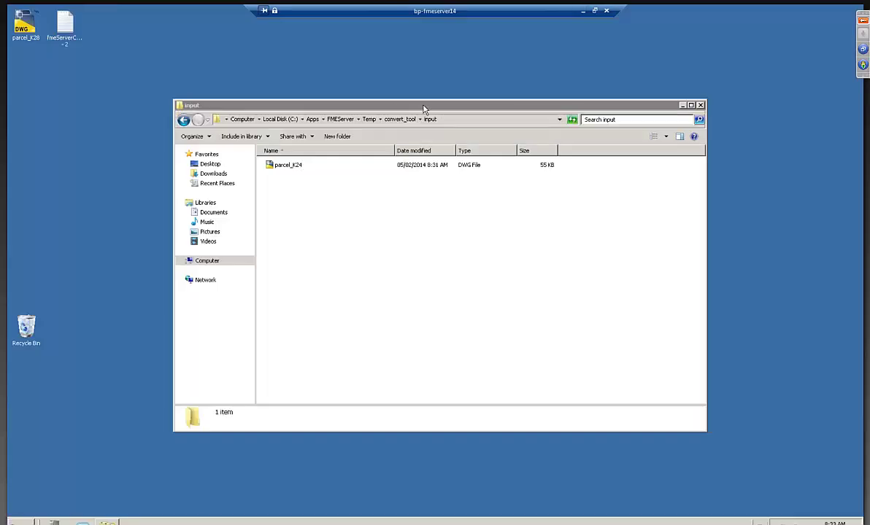
Step: Move parcel_K28 from the remote desktop into the convert_tool input folder
{"action": "left_click", "coordinate": [399, 119]}
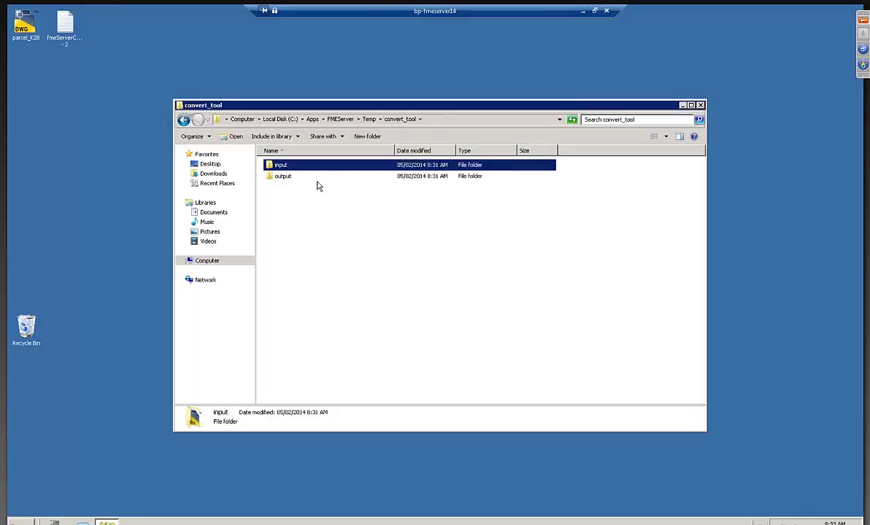
{"action": "double_click", "coordinate": [285, 163]}
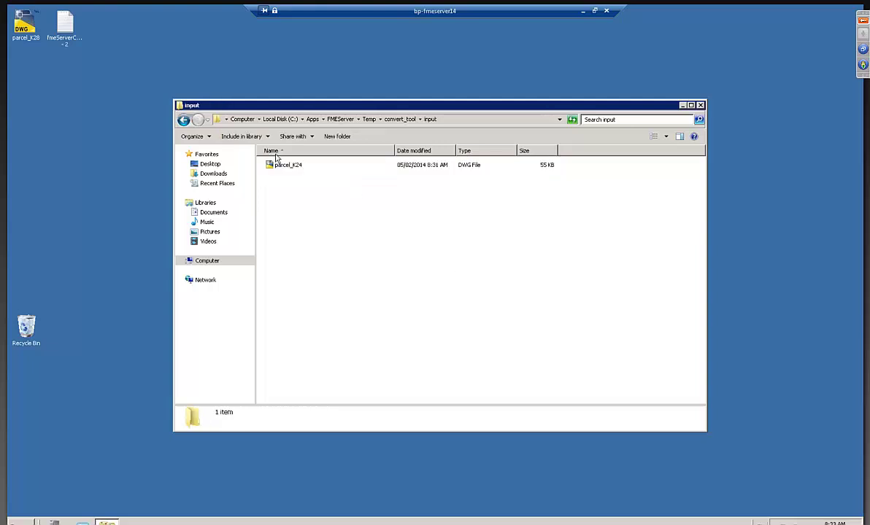
{"action": "left_click_drag", "start_coordinate": [31, 23], "coordinate": [307, 215]}
{"action": "key", "text": "ctrl+v"}
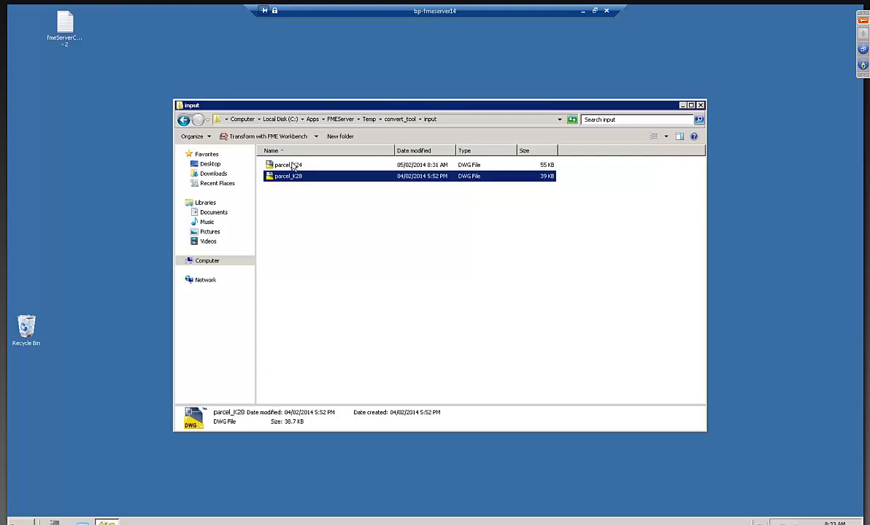
Step: Check the generated parcel_K28 zip in the output folder, then minimize Remote Desktop
{"action": "left_click", "coordinate": [402, 119]}
{"action": "double_click", "coordinate": [292, 177]}
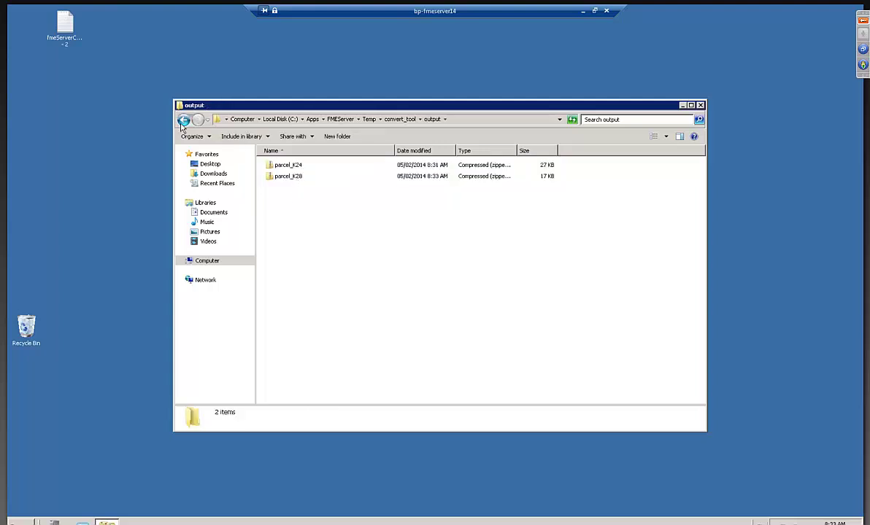
{"action": "double_click", "coordinate": [275, 176]}
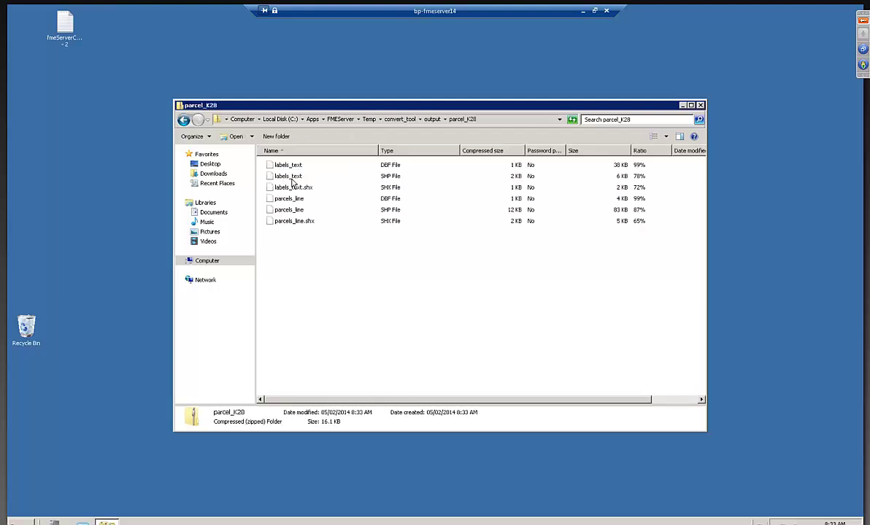
{"action": "left_click", "coordinate": [184, 121]}
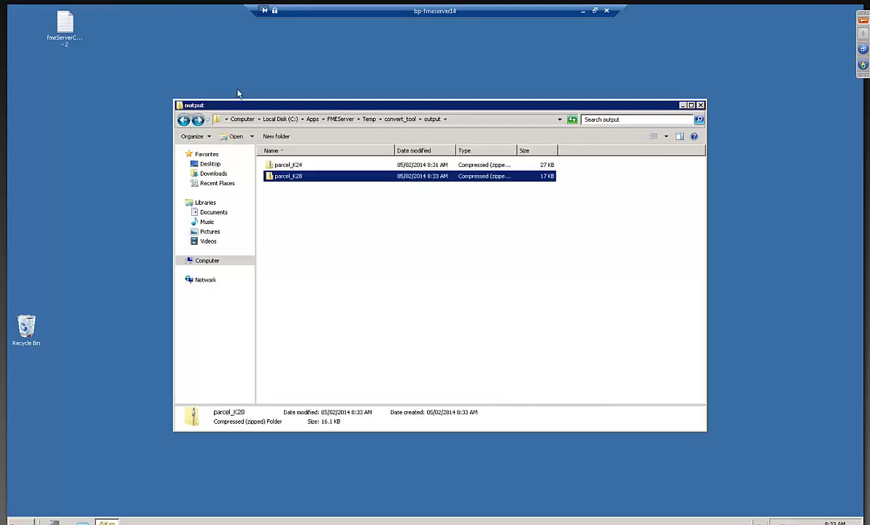
{"action": "left_click", "coordinate": [581, 11]}
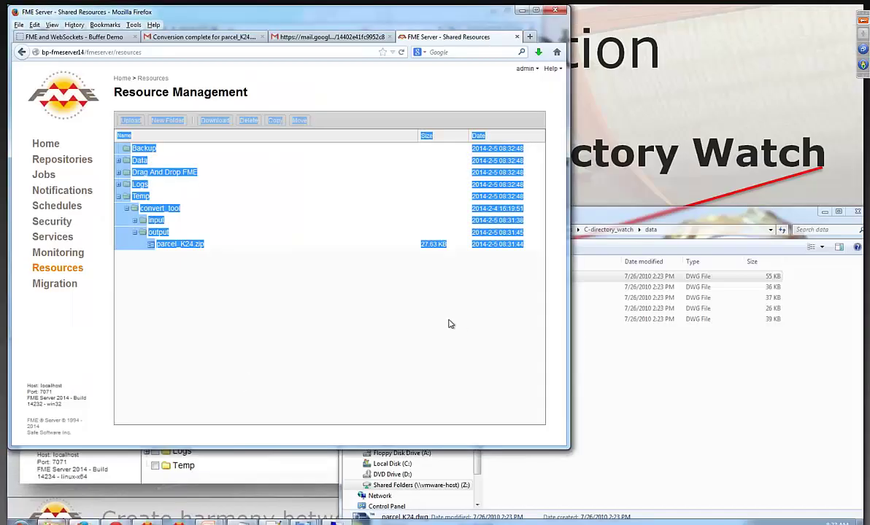
Step: Open convert.fmw from the C-directory_watch folder in FME Workbench
{"action": "left_click", "coordinate": [672, 410]}
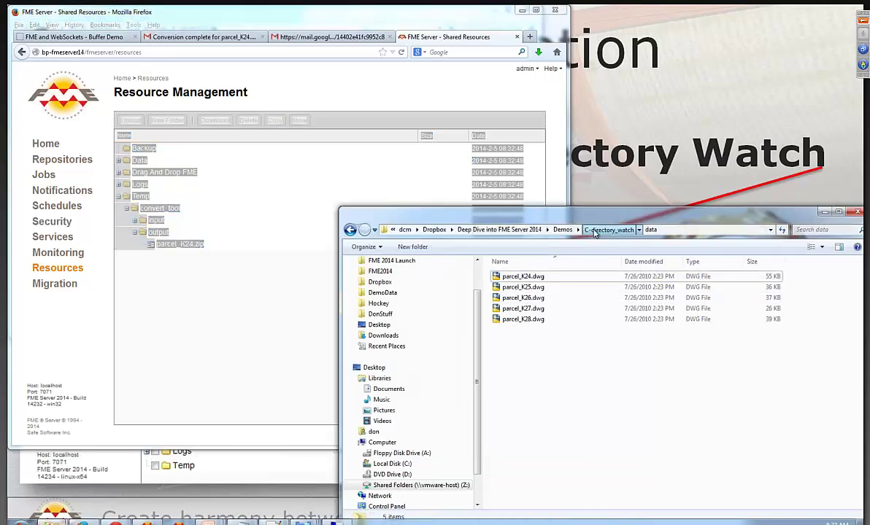
{"action": "left_click", "coordinate": [608, 229]}
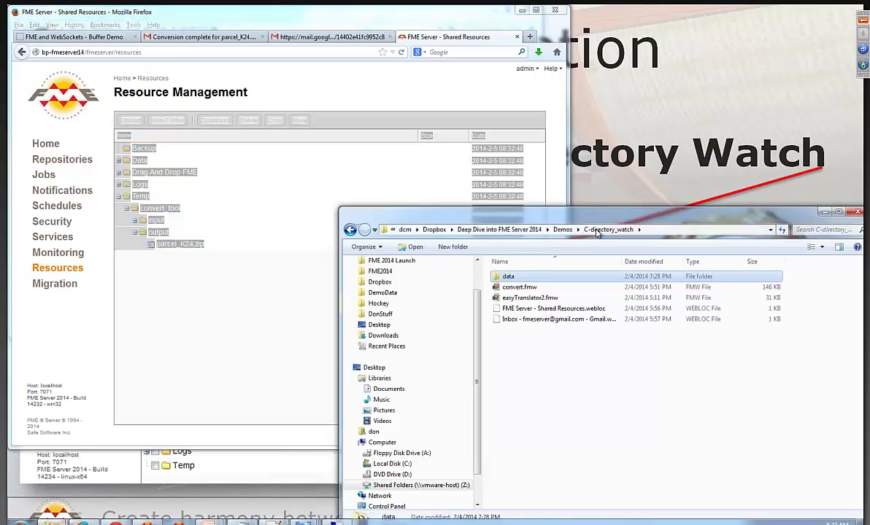
{"action": "double_click", "coordinate": [526, 289]}
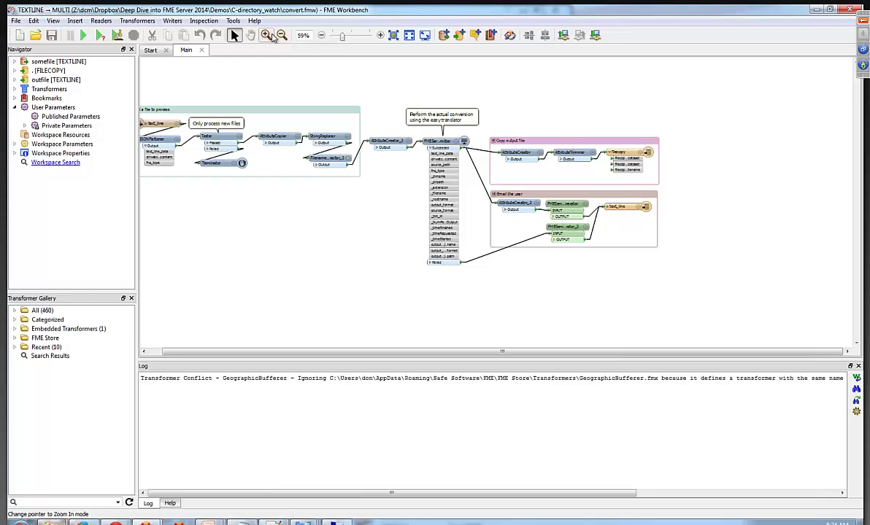
Step: Zoom in twice and pan left to inspect the workspace's output branches, then minimize Workbench
{"action": "left_click", "coordinate": [267, 35]}
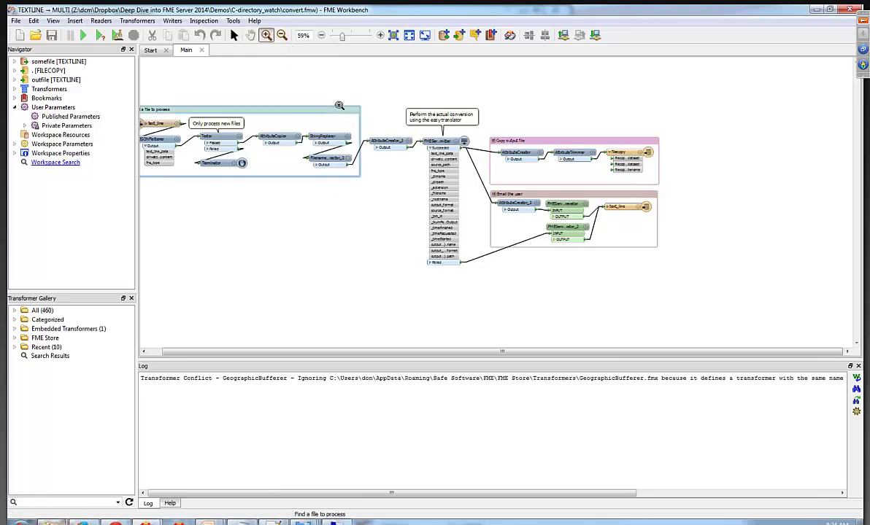
{"action": "left_click", "coordinate": [379, 35]}
{"action": "left_click", "coordinate": [380, 35]}
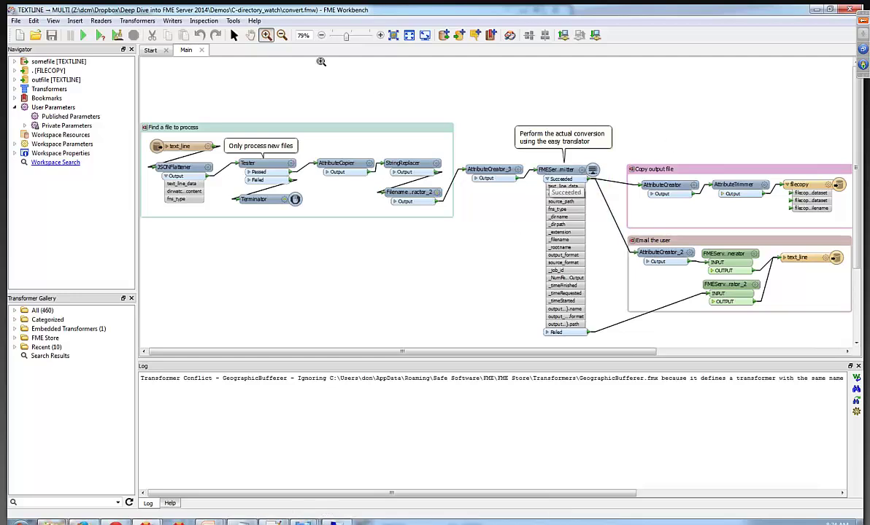
{"action": "left_click", "coordinate": [250, 35]}
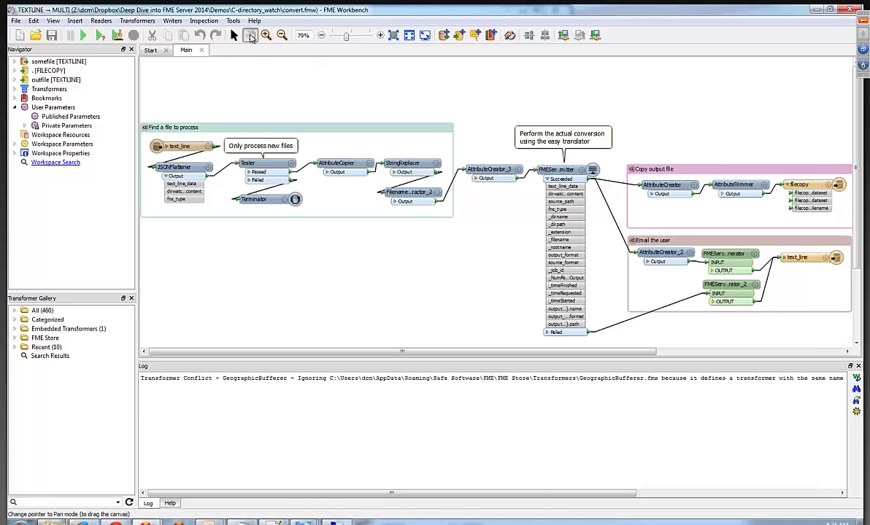
{"action": "left_click_drag", "start_coordinate": [458, 105], "coordinate": [357, 110]}
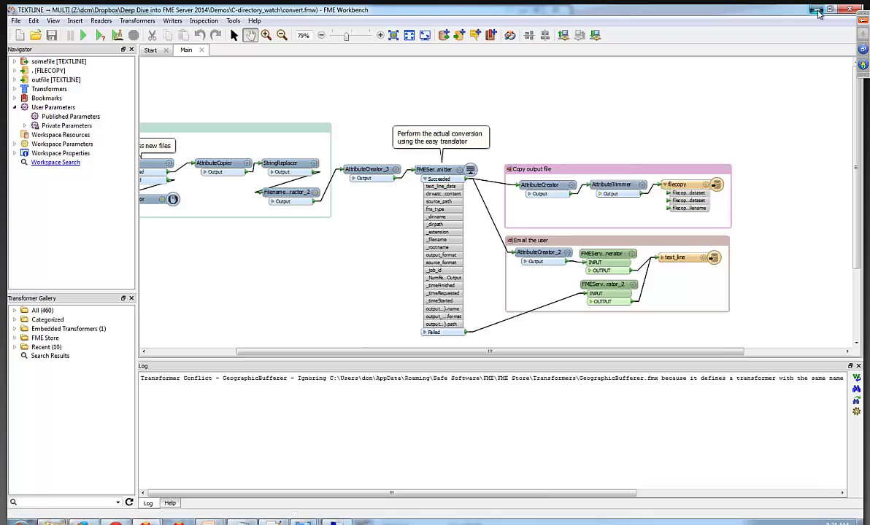
{"action": "left_click", "coordinate": [818, 11]}
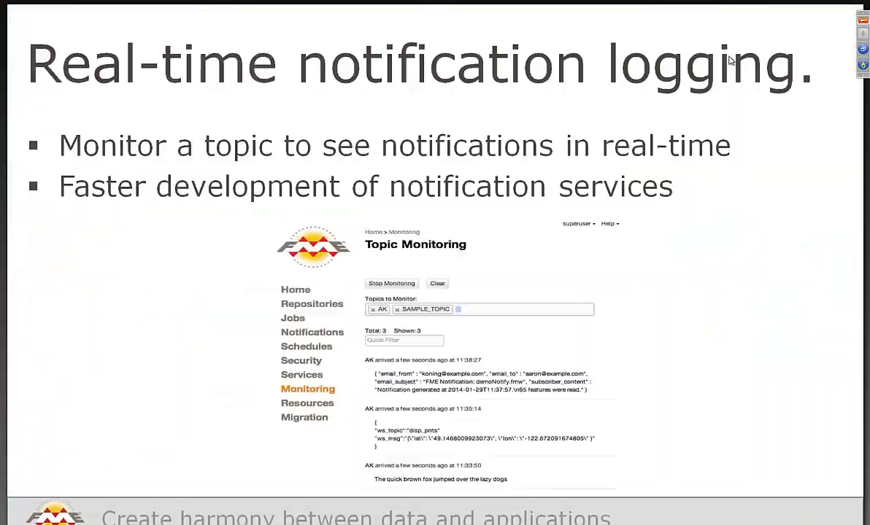
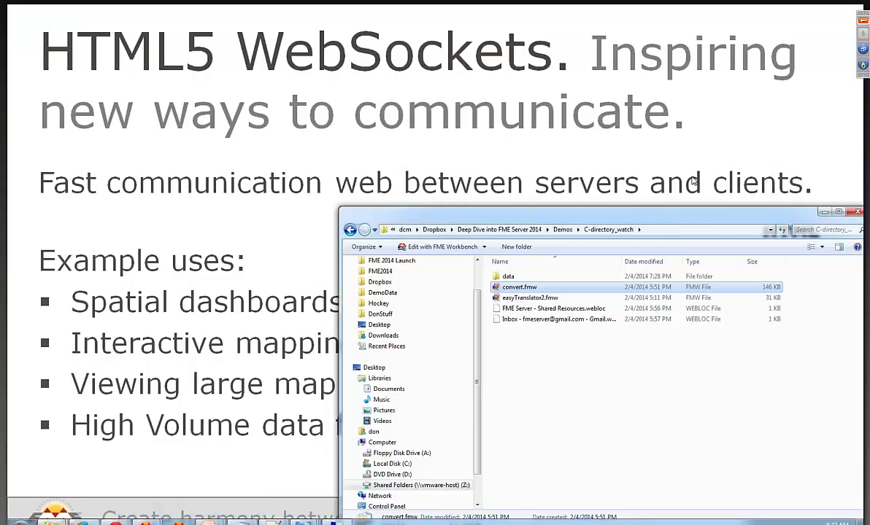
Step: Bring ws2.htm in Notepad++ back into view, then the Chrome window with FME Server's job #117 log
{"action": "left_click_drag", "start_coordinate": [693, 167], "coordinate": [571, 129]}
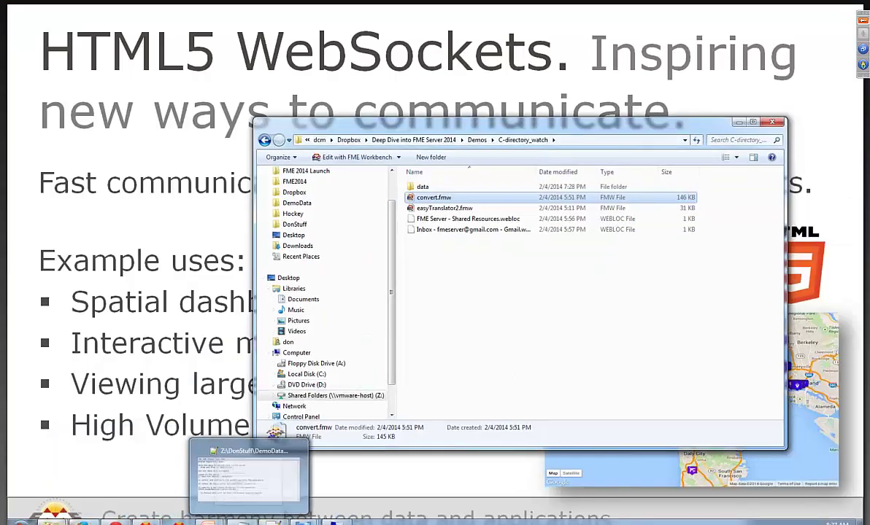
{"action": "mouse_move", "coordinate": [271, 520]}
{"action": "left_click", "coordinate": [270, 471]}
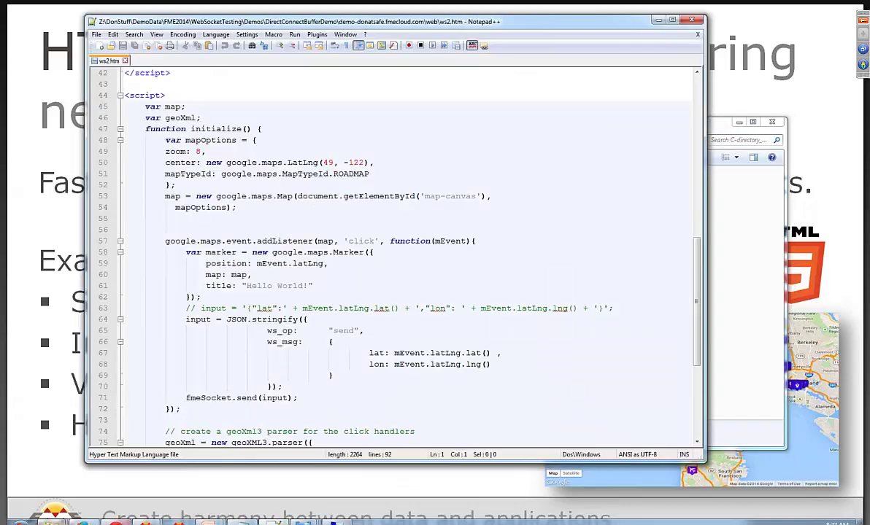
{"action": "mouse_move", "coordinate": [113, 520]}
{"action": "left_click", "coordinate": [113, 438]}
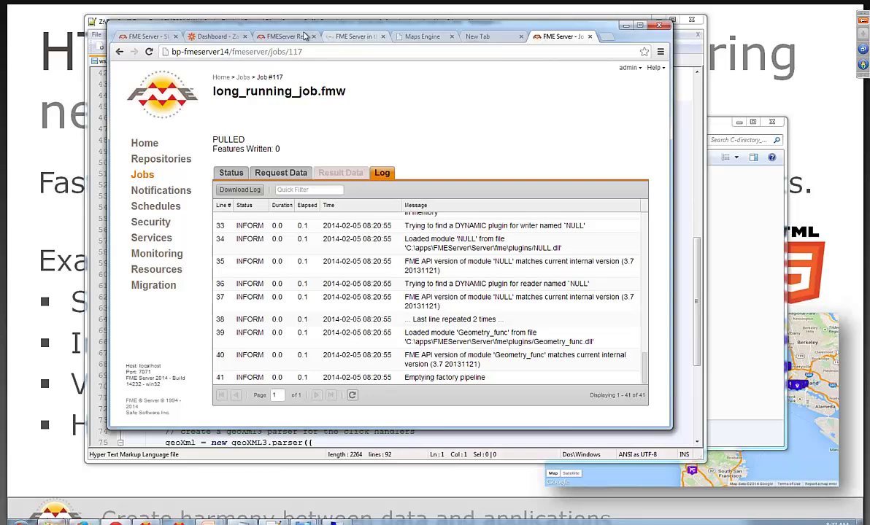
Step: Close the FME Cloud tab, cycle through the remaining Chrome tabs, then bring Firefox's Resource Management page forward
{"action": "left_click", "coordinate": [357, 37]}
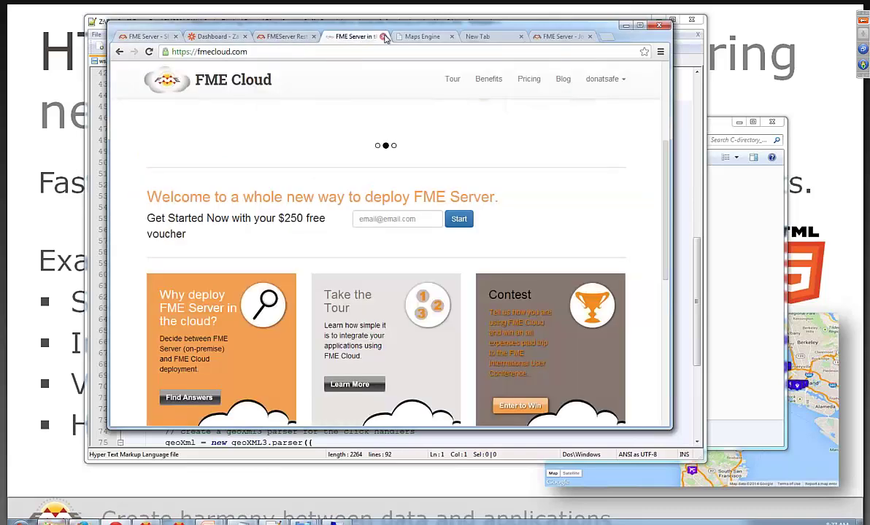
{"action": "left_click", "coordinate": [385, 36]}
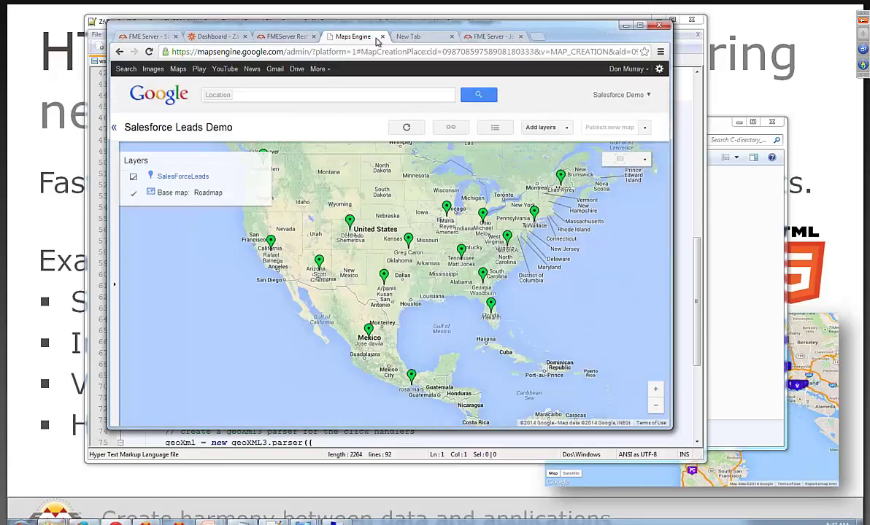
{"action": "left_click", "coordinate": [434, 36]}
{"action": "left_click", "coordinate": [489, 37]}
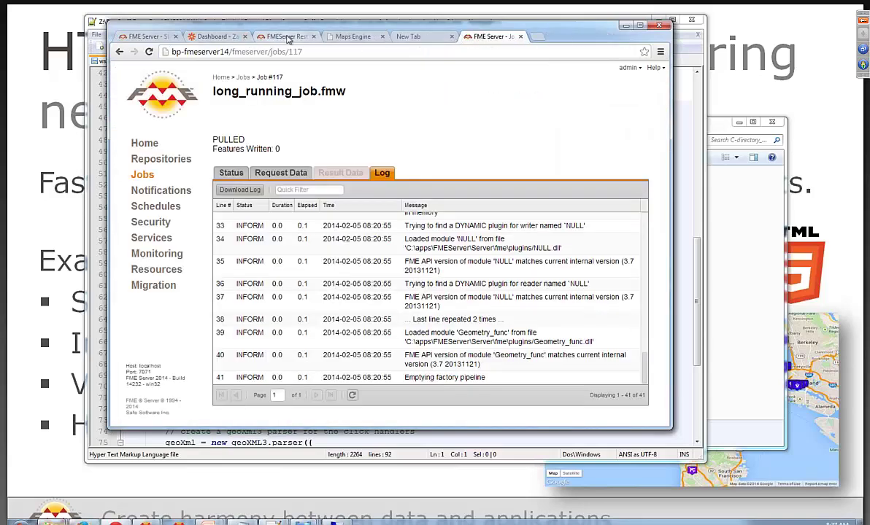
{"action": "left_click", "coordinate": [277, 36]}
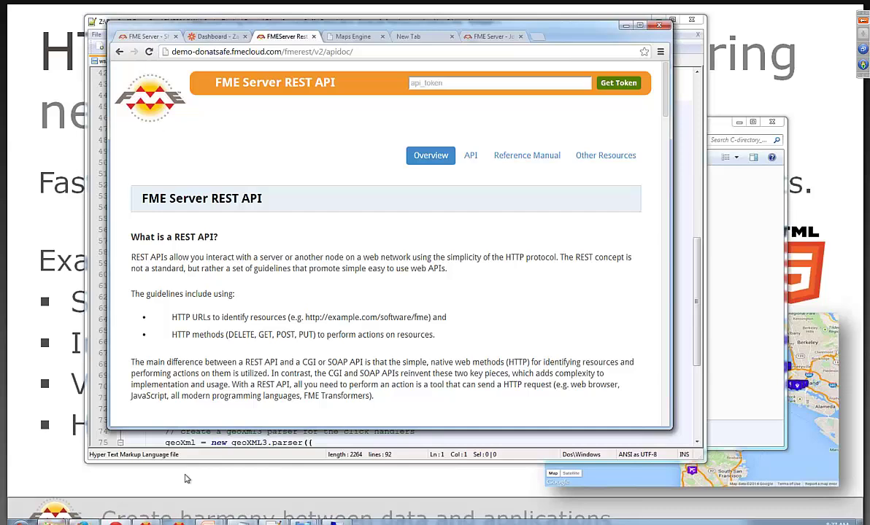
{"action": "left_click", "coordinate": [115, 523]}
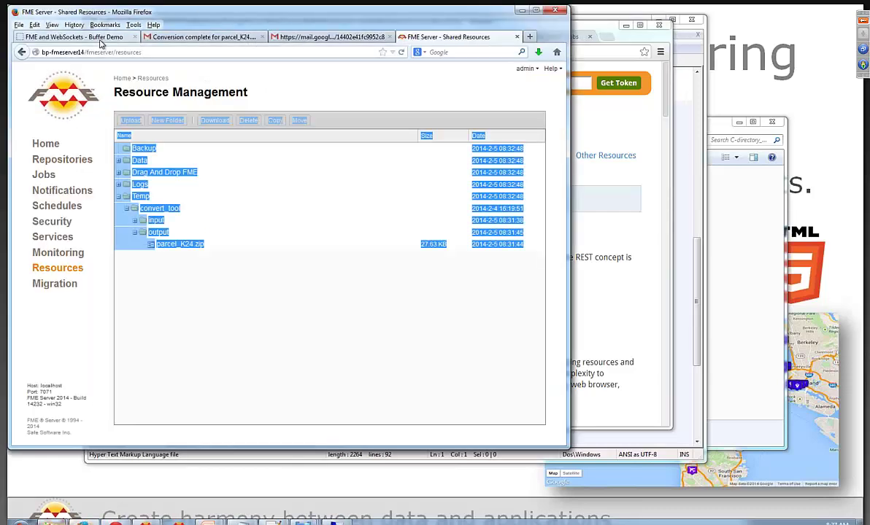
Step: Switch Firefox to the FME and WebSockets Buffer Demo map tab and shift the window right
{"action": "left_click", "coordinate": [101, 37]}
{"action": "left_click_drag", "start_coordinate": [212, 22], "coordinate": [326, 44]}
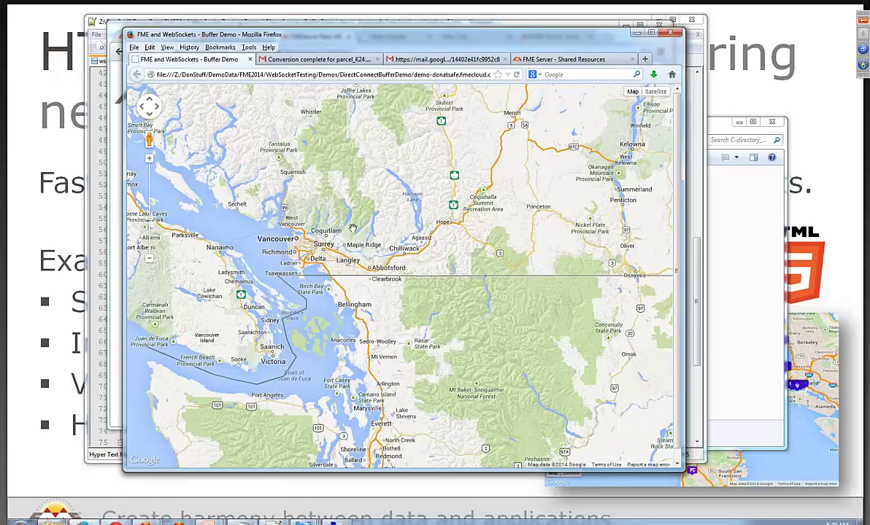
Step: Send four map points around Chilliwack and Hope, then reload the demo page to reconnect
{"action": "left_click", "coordinate": [360, 202]}
{"action": "left_click", "coordinate": [440, 205]}
{"action": "left_click", "coordinate": [486, 250]}
{"action": "left_click", "coordinate": [394, 252]}
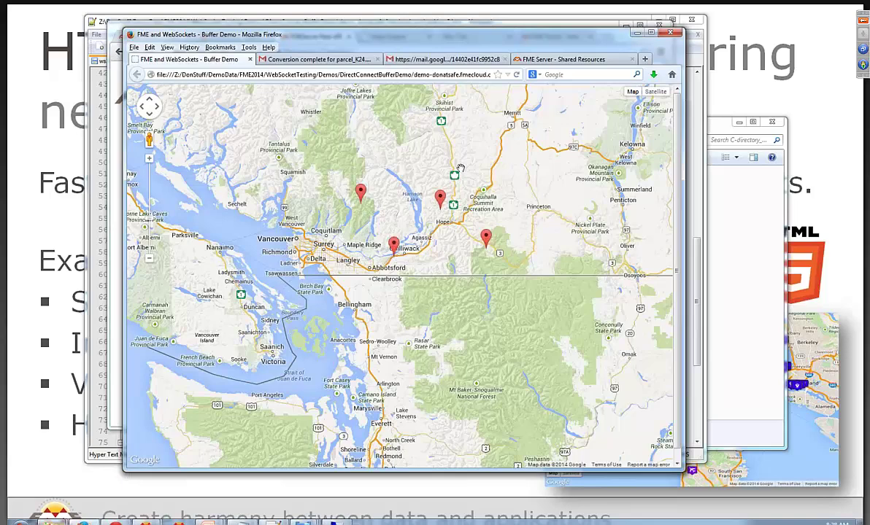
{"action": "left_click", "coordinate": [516, 75]}
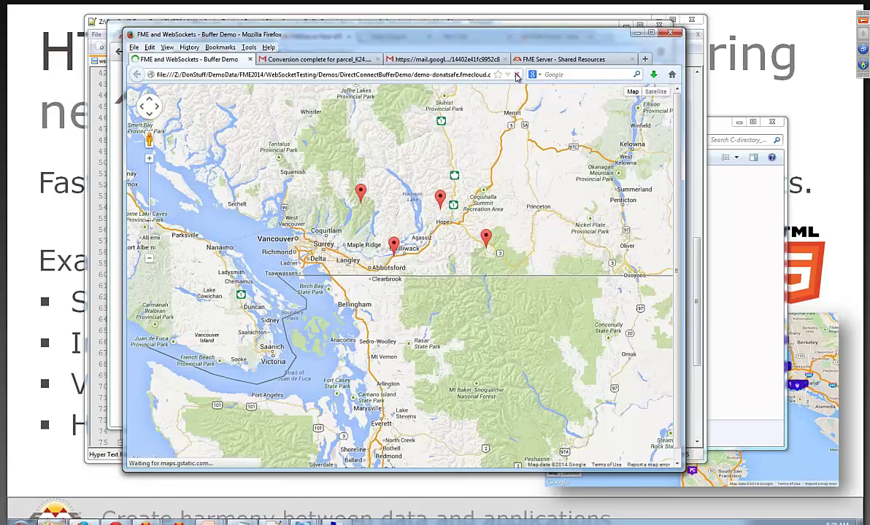
Step: Add buffered points near Hope, Harrison Lake, Squamish, West Vancouver, Coquitlam, Princeton and Coquihalla
{"action": "left_click", "coordinate": [454, 240]}
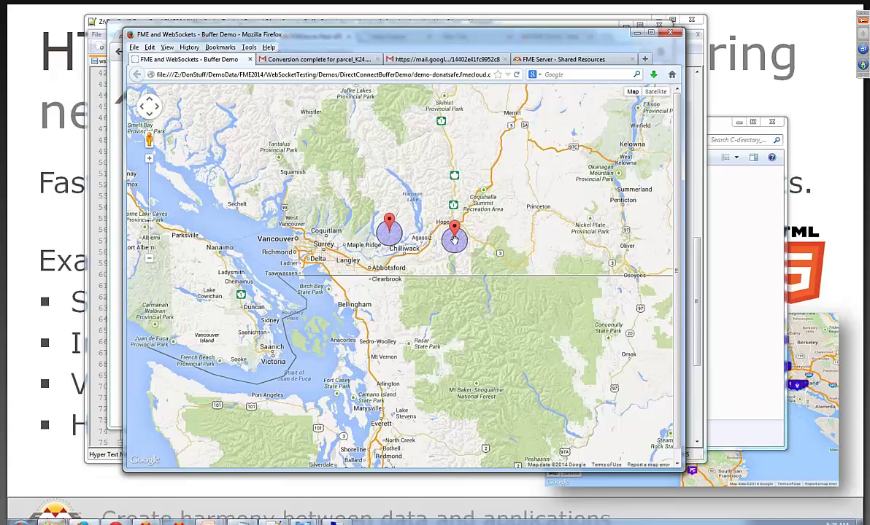
{"action": "left_click", "coordinate": [396, 171]}
{"action": "left_click", "coordinate": [307, 170]}
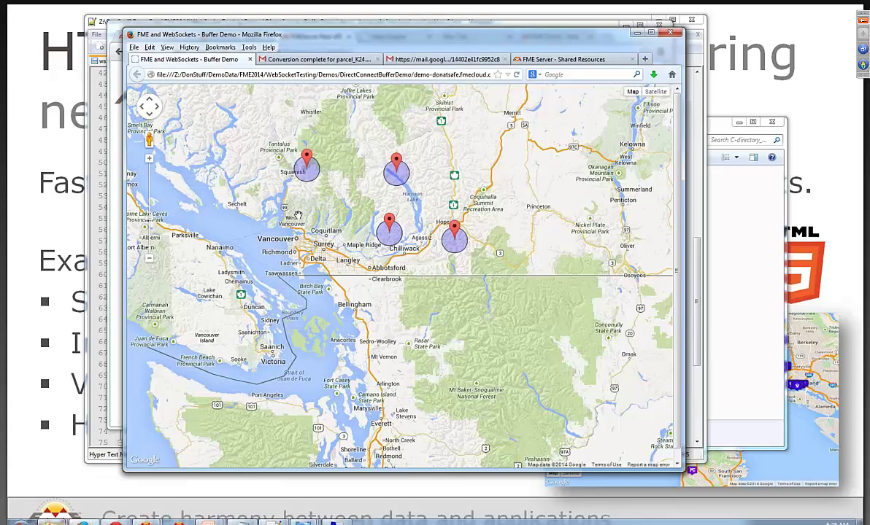
{"action": "left_click", "coordinate": [297, 213]}
{"action": "left_click", "coordinate": [340, 179]}
{"action": "left_click", "coordinate": [533, 178]}
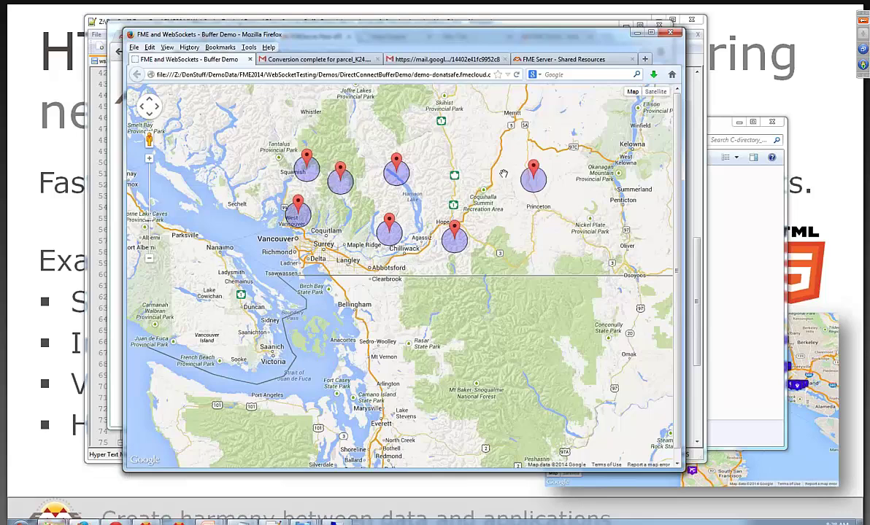
{"action": "left_click", "coordinate": [481, 166]}
Step: Add buffered points near Coquihalla Summit, the border, Rasar State Park, Bellingham, Birch Bay and Clearbrook
{"action": "left_click", "coordinate": [502, 218]}
{"action": "left_click", "coordinate": [507, 292]}
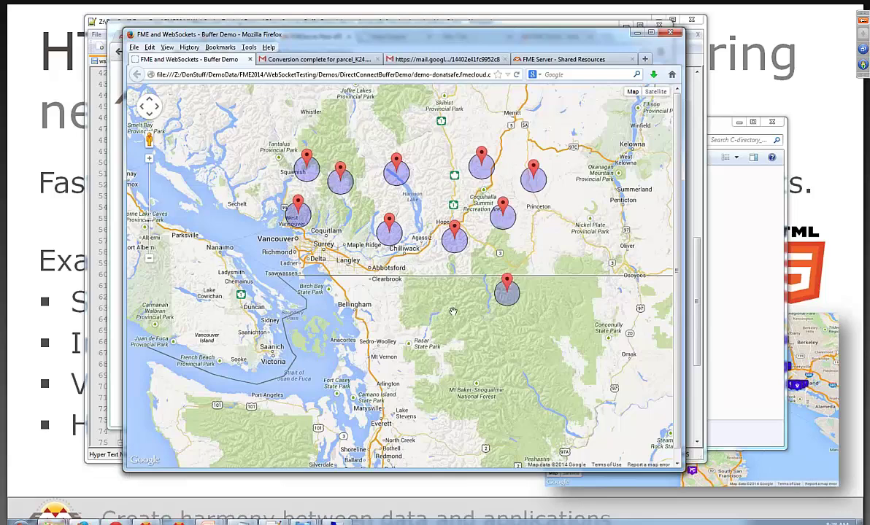
{"action": "left_click", "coordinate": [429, 309]}
{"action": "left_click", "coordinate": [367, 310]}
{"action": "left_click", "coordinate": [330, 293]}
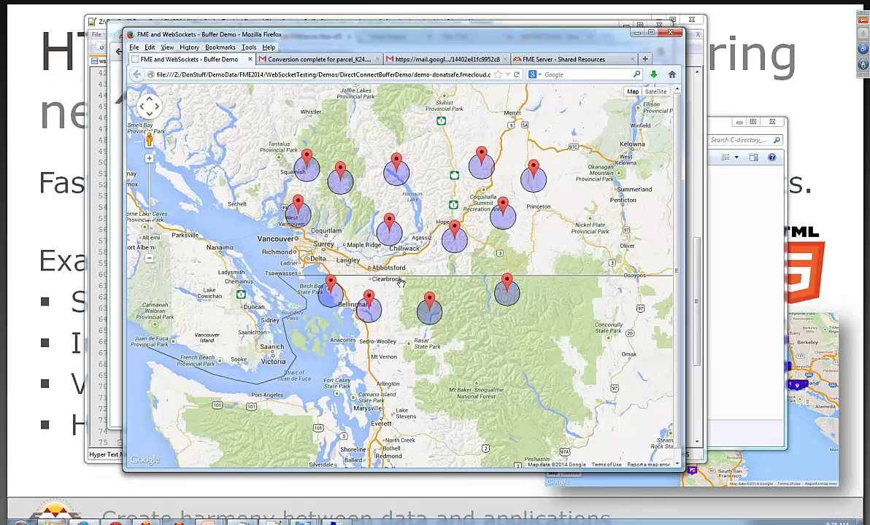
{"action": "left_click", "coordinate": [400, 284]}
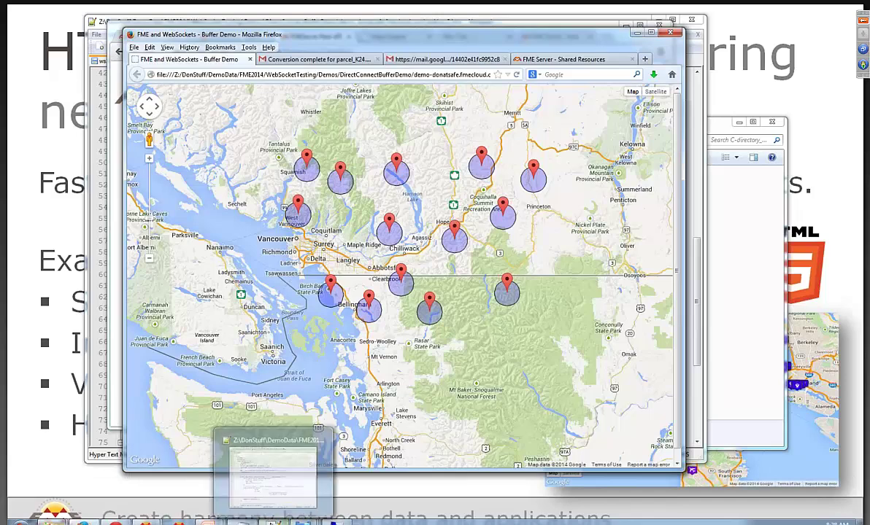
Step: Bring ws2.htm forward, stretch the editor taller, and scroll through the fmeSocket map-click handler code
{"action": "left_click", "coordinate": [271, 522]}
{"action": "scroll", "coordinate": [400, 311], "scroll_direction": "down", "scroll_amount": 3}
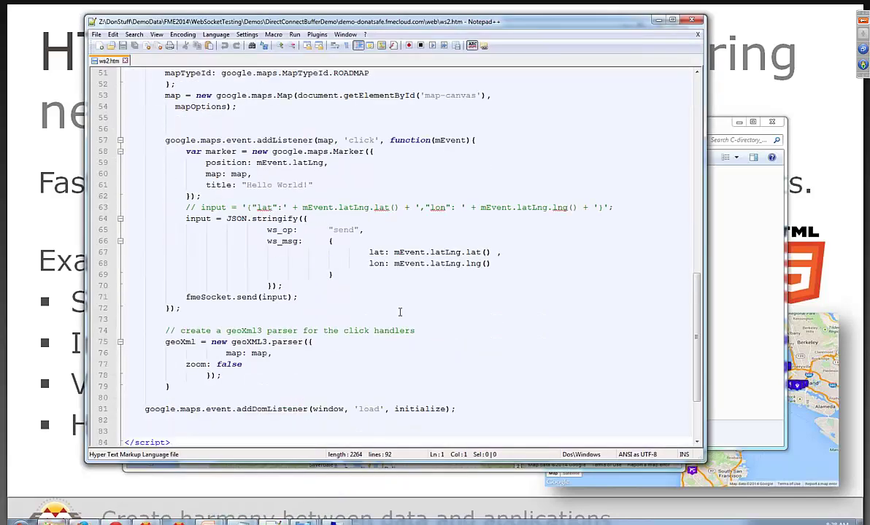
{"action": "scroll", "coordinate": [397, 314], "scroll_direction": "up", "scroll_amount": 6}
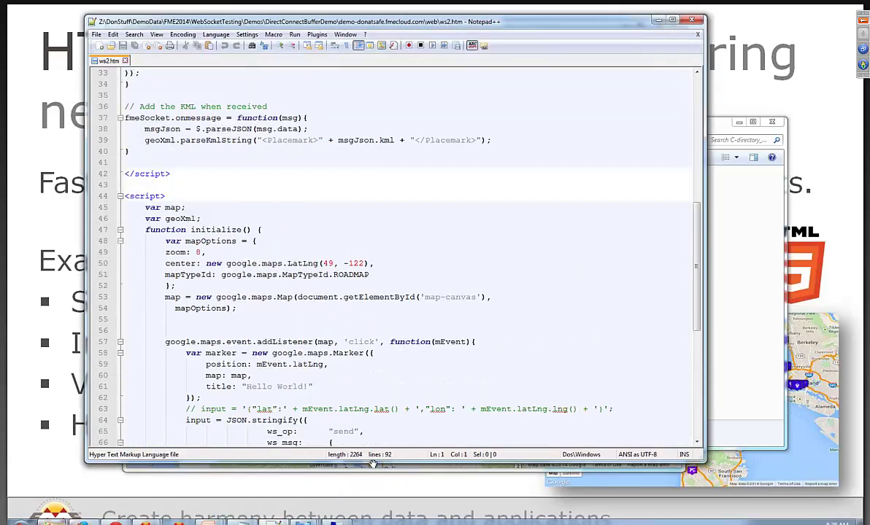
{"action": "left_click_drag", "start_coordinate": [372, 472], "coordinate": [373, 519]}
{"action": "scroll", "coordinate": [389, 251], "scroll_direction": "up", "scroll_amount": 4}
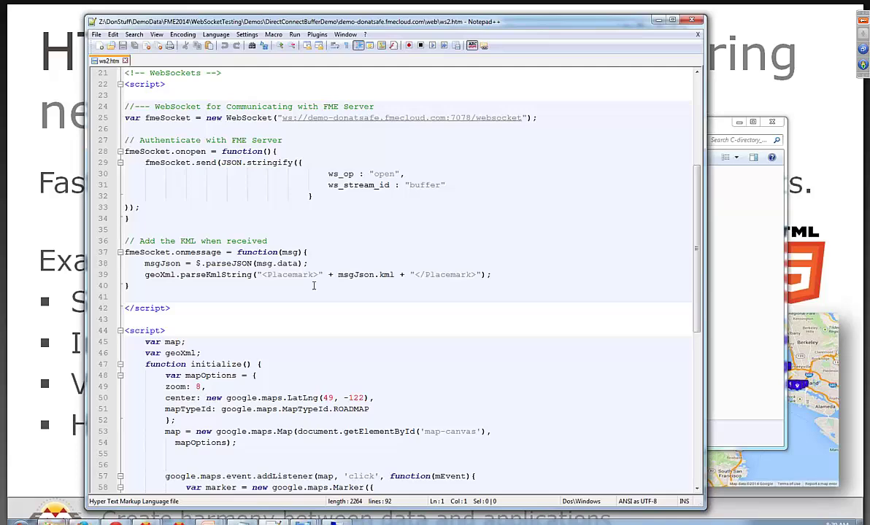
{"action": "scroll", "coordinate": [313, 285], "scroll_direction": "down", "scroll_amount": 3}
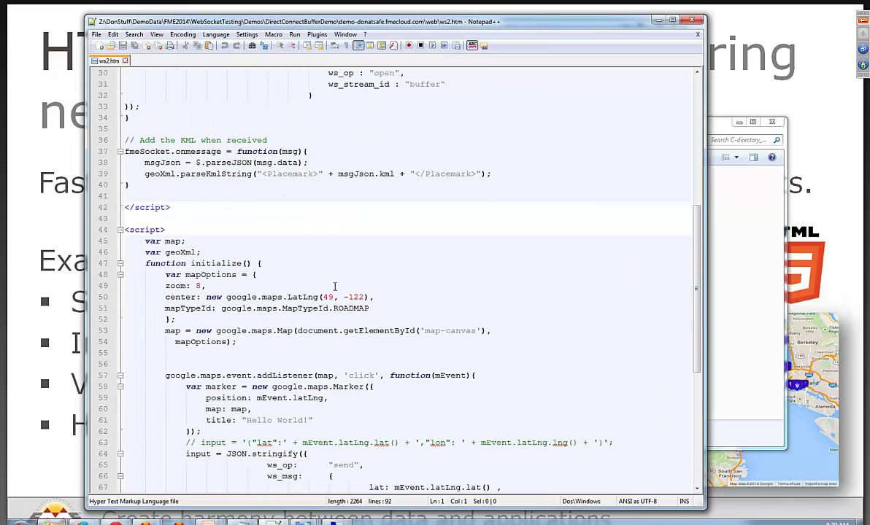
{"action": "scroll", "coordinate": [335, 286], "scroll_direction": "down", "scroll_amount": 3}
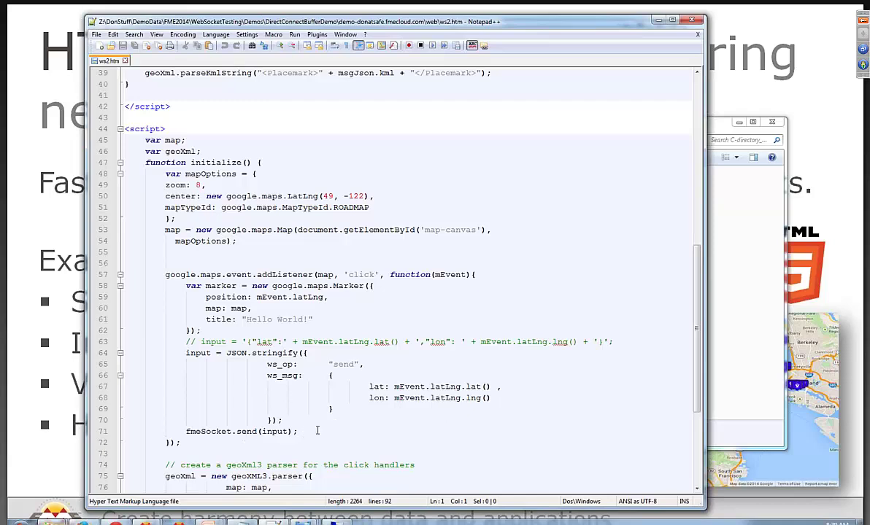
{"action": "mouse_move", "coordinate": [146, 520]}
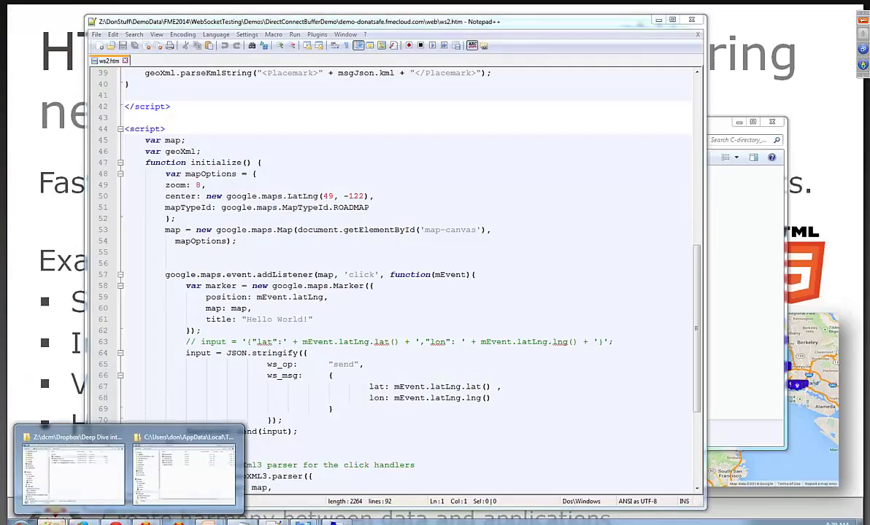
Step: In Explorer, go to Deep Dive into FME Server 2014 > Demos > 1-WebSocketDemo > workspaces and open websocket_buffer.fmw
{"action": "left_click", "coordinate": [66, 493]}
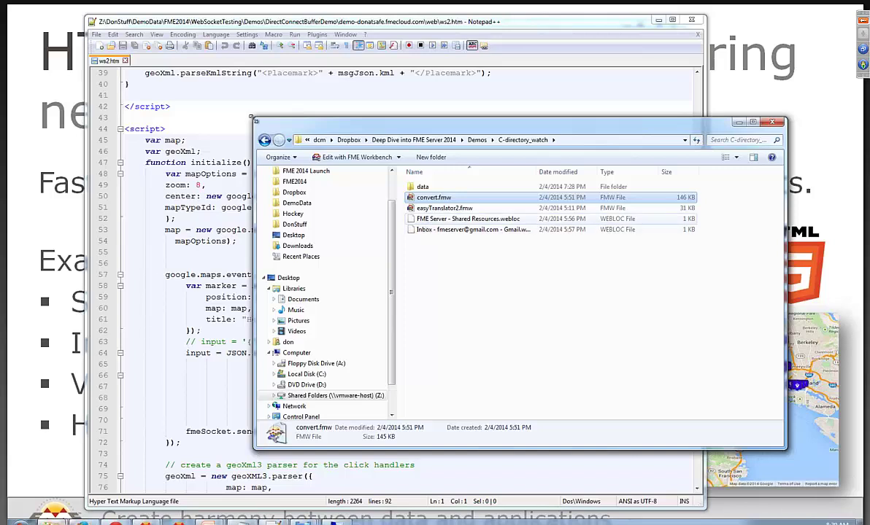
{"action": "scroll", "coordinate": [350, 196], "scroll_direction": "up", "scroll_amount": 1}
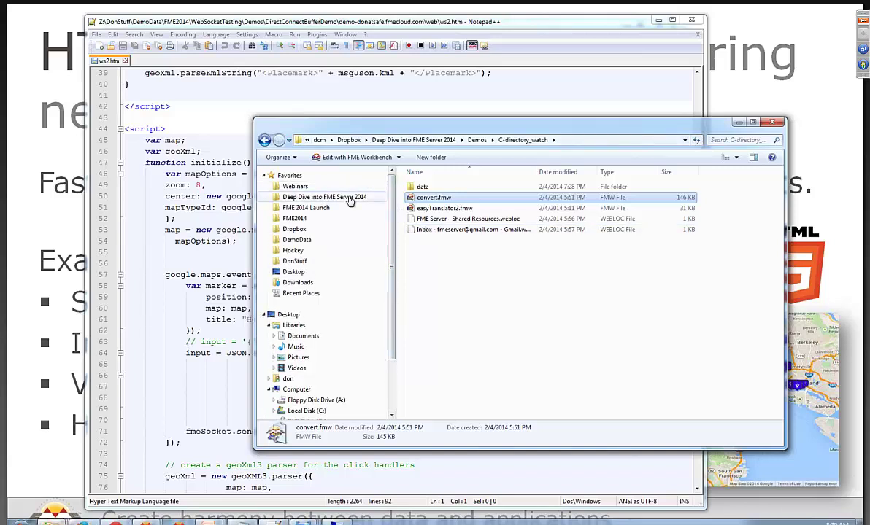
{"action": "left_click", "coordinate": [354, 198]}
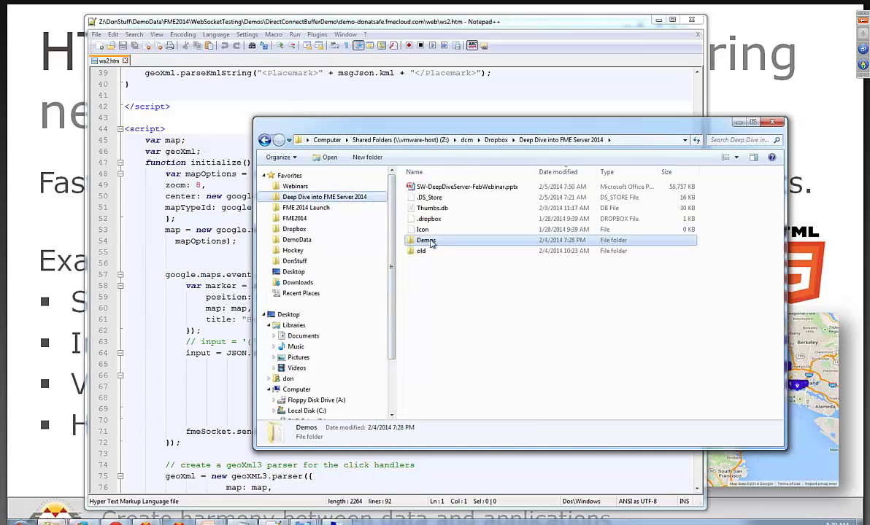
{"action": "double_click", "coordinate": [427, 240]}
{"action": "double_click", "coordinate": [445, 261]}
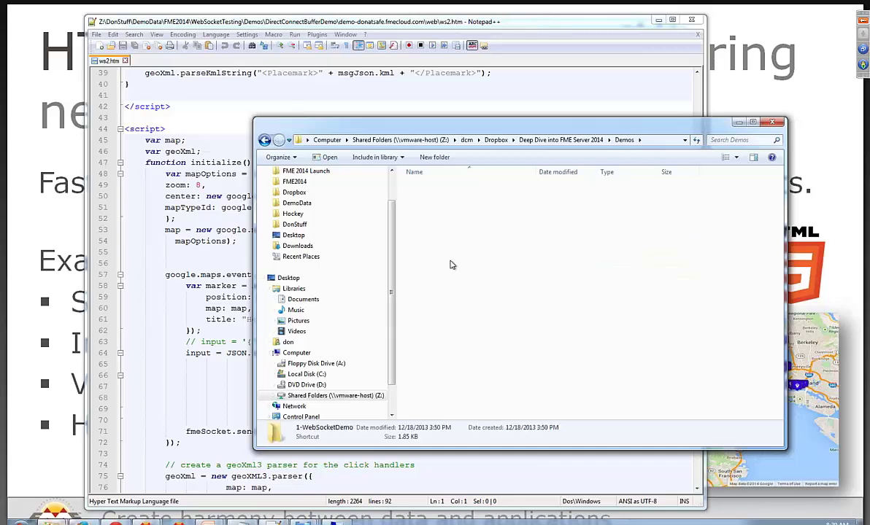
{"action": "double_click", "coordinate": [438, 200]}
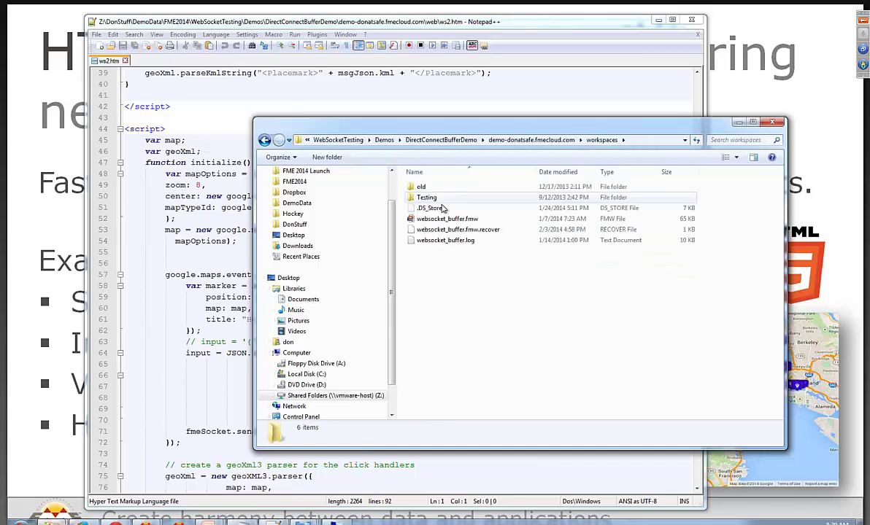
{"action": "left_click", "coordinate": [448, 220]}
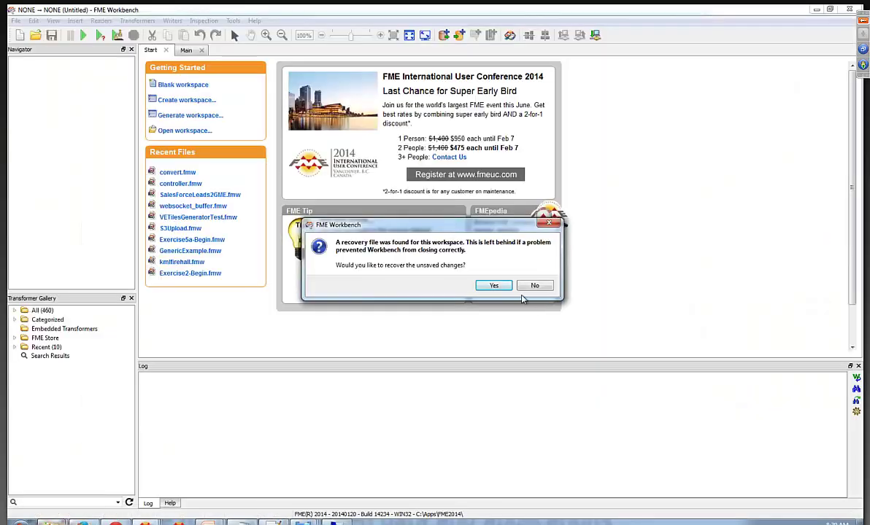
Step: Decline recovery, look over the websocket_buffer canvas, then minimize Workbench and other windows to reveal the slide
{"action": "left_click", "coordinate": [533, 286]}
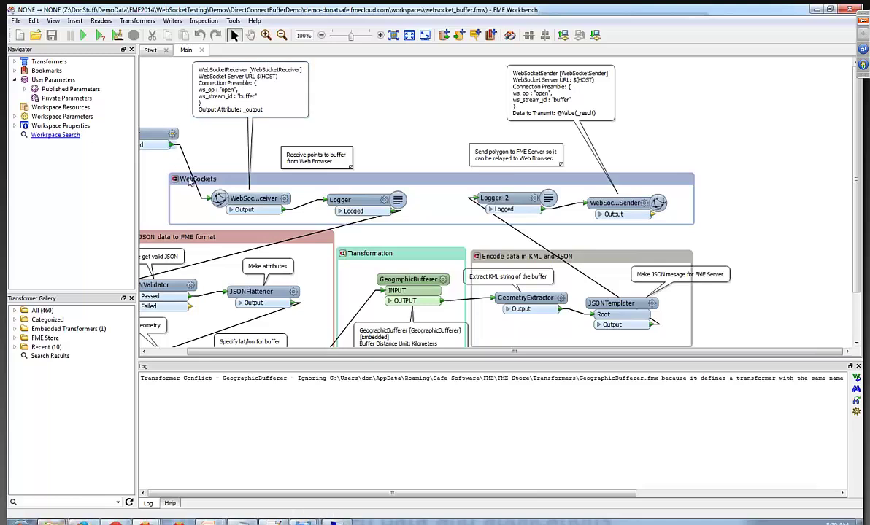
{"action": "left_click_drag", "start_coordinate": [196, 352], "coordinate": [164, 354]}
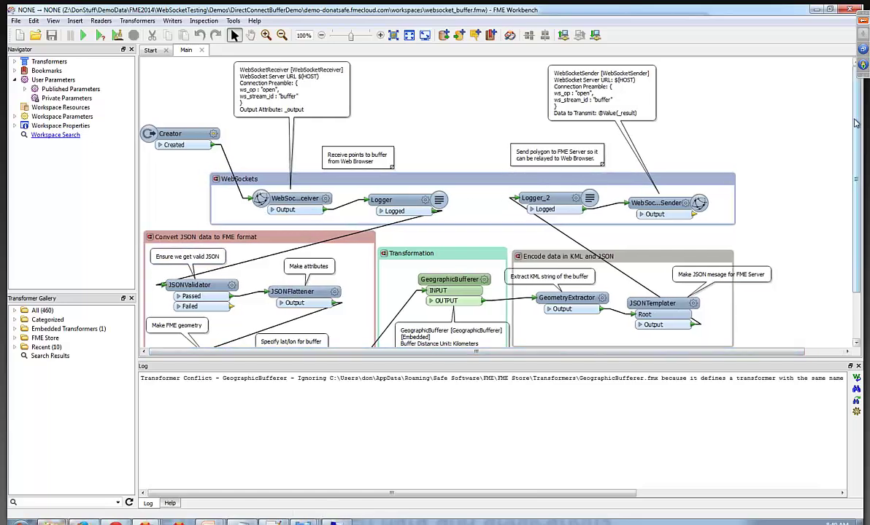
{"action": "scroll", "coordinate": [207, 210], "scroll_direction": "down", "scroll_amount": 3}
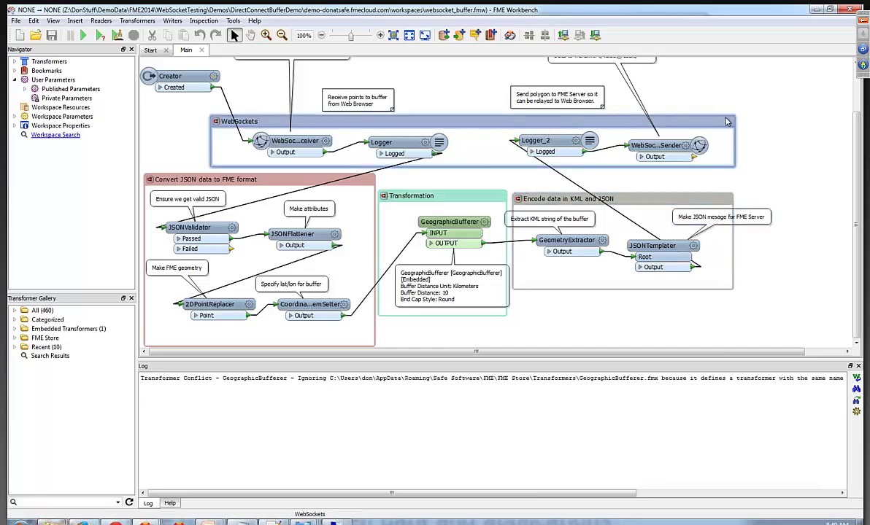
{"action": "scroll", "coordinate": [706, 238], "scroll_direction": "up", "scroll_amount": 4}
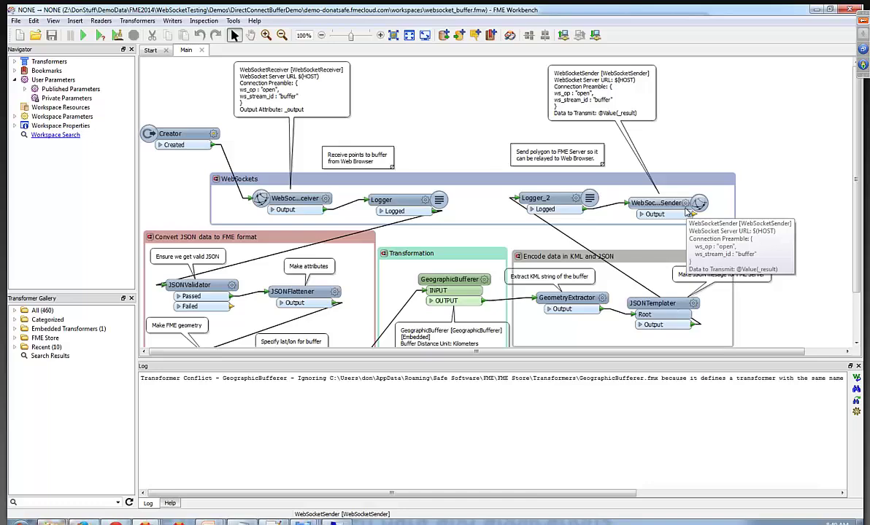
{"action": "left_click", "coordinate": [814, 12]}
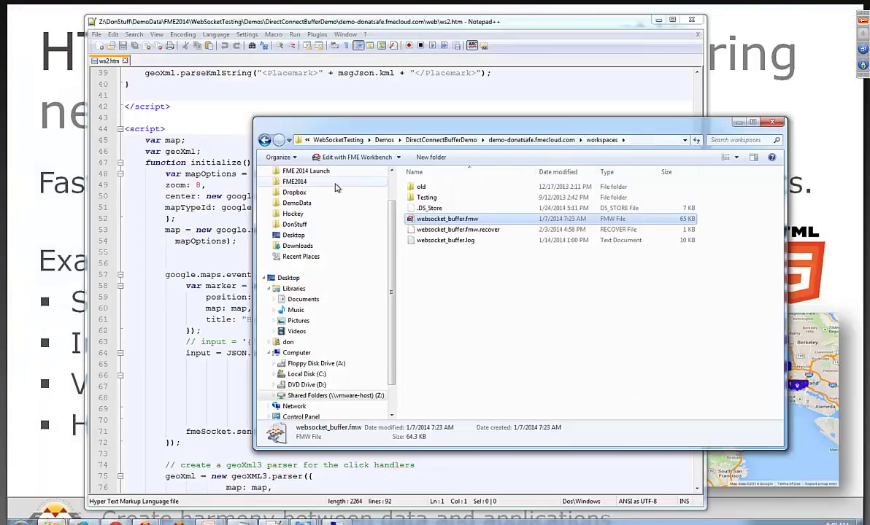
{"action": "left_click", "coordinate": [766, 105]}
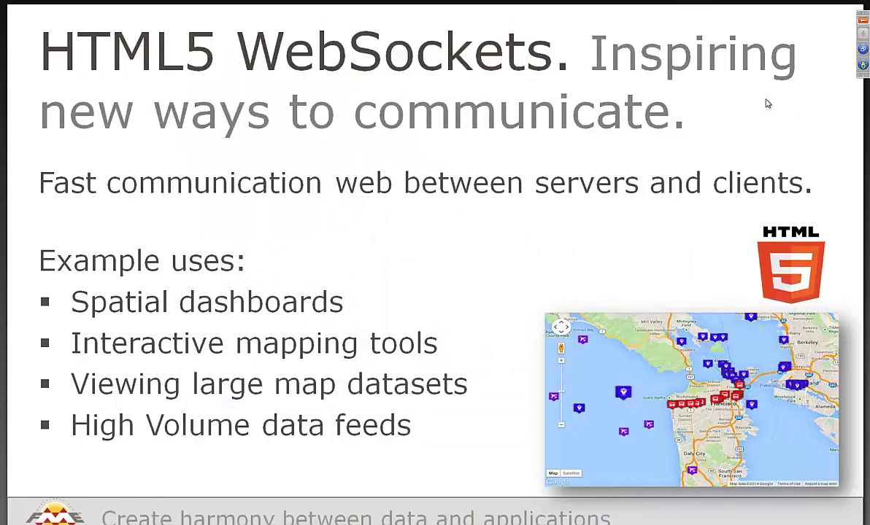
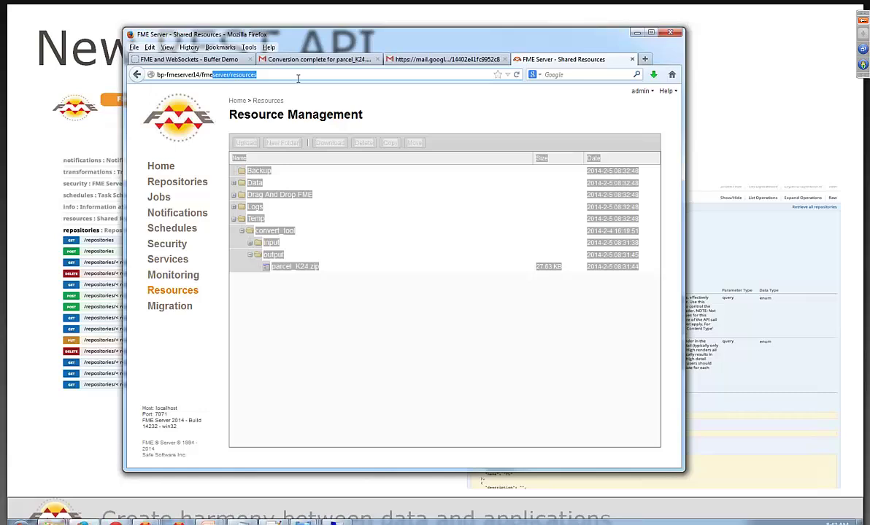
Step: Load the FME Server REST API docs and expand the notifications category
{"action": "type", "text": "rest"}
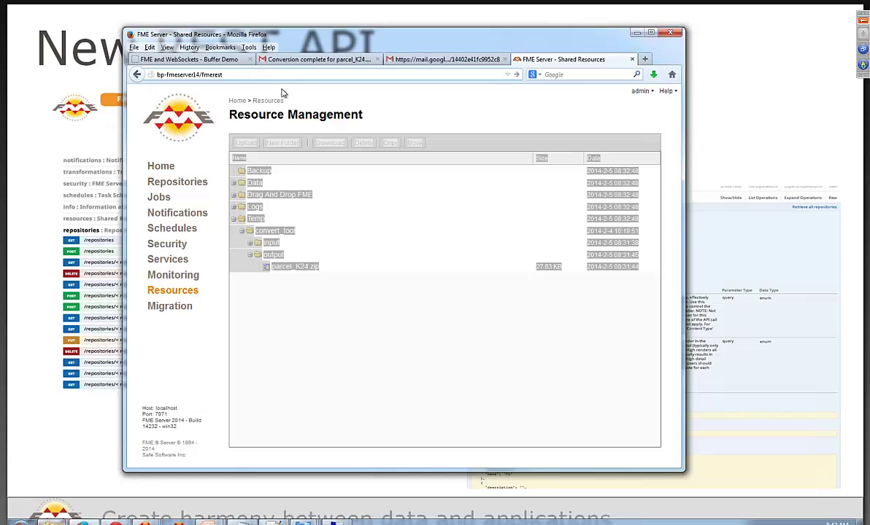
{"action": "key", "text": "Return"}
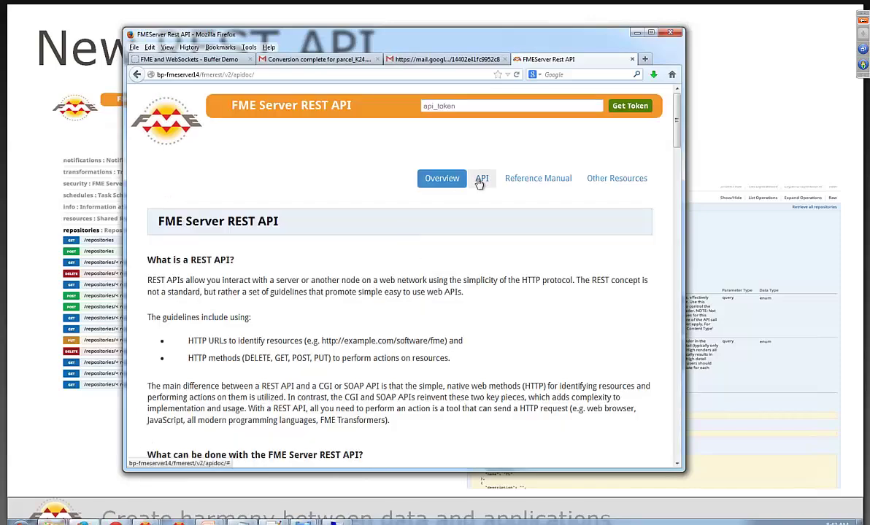
{"action": "left_click", "coordinate": [482, 180]}
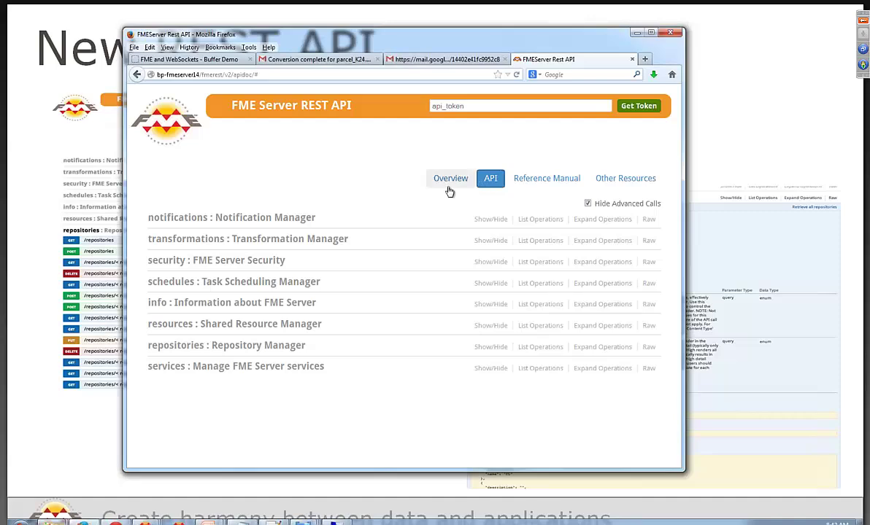
{"action": "left_click", "coordinate": [186, 219]}
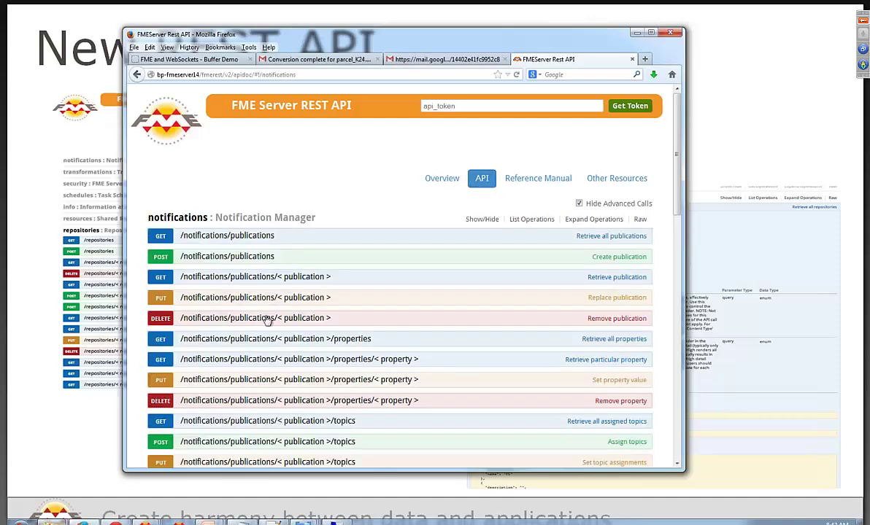
Step: Expand POST /topics/<topic>/message/raw, copy the page address, and open a blank tab
{"action": "scroll", "coordinate": [283, 333], "scroll_direction": "down", "scroll_amount": 2}
{"action": "scroll", "coordinate": [283, 331], "scroll_direction": "down", "scroll_amount": 10}
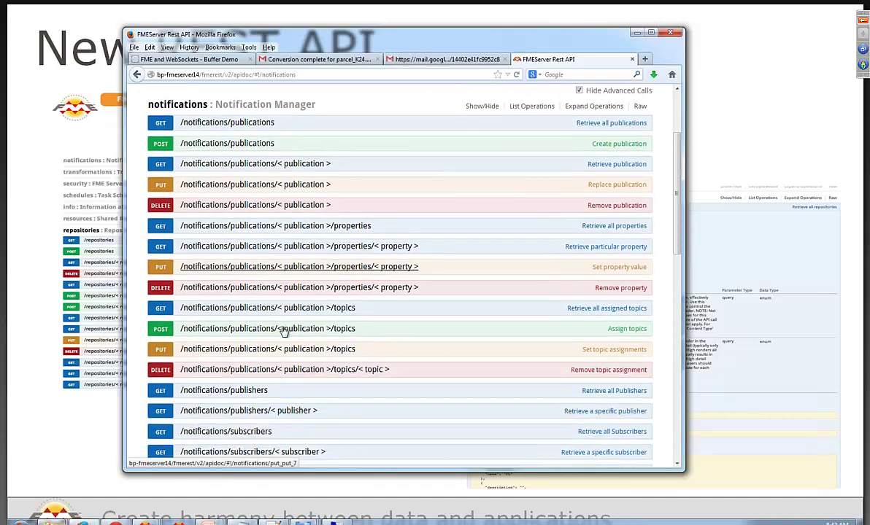
{"action": "scroll", "coordinate": [283, 332], "scroll_direction": "down", "scroll_amount": 3}
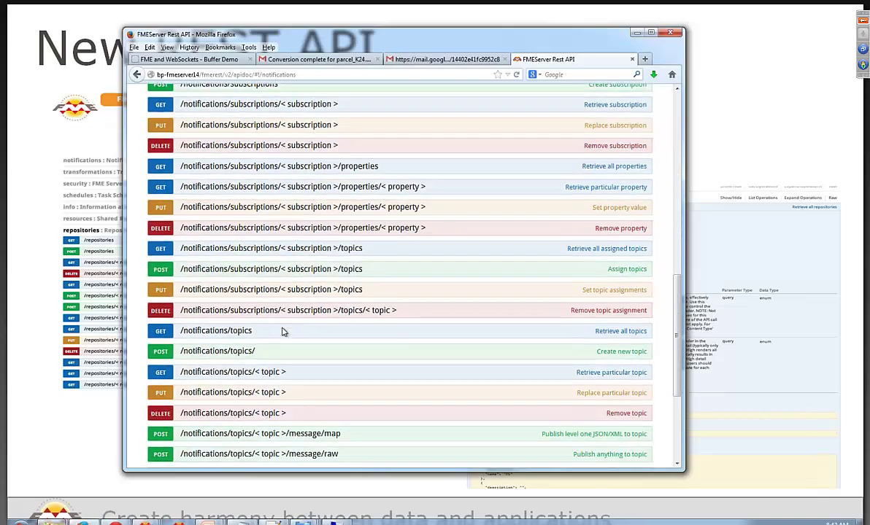
{"action": "scroll", "coordinate": [334, 355], "scroll_direction": "down", "scroll_amount": 3}
{"action": "scroll", "coordinate": [334, 355], "scroll_direction": "down", "scroll_amount": 1}
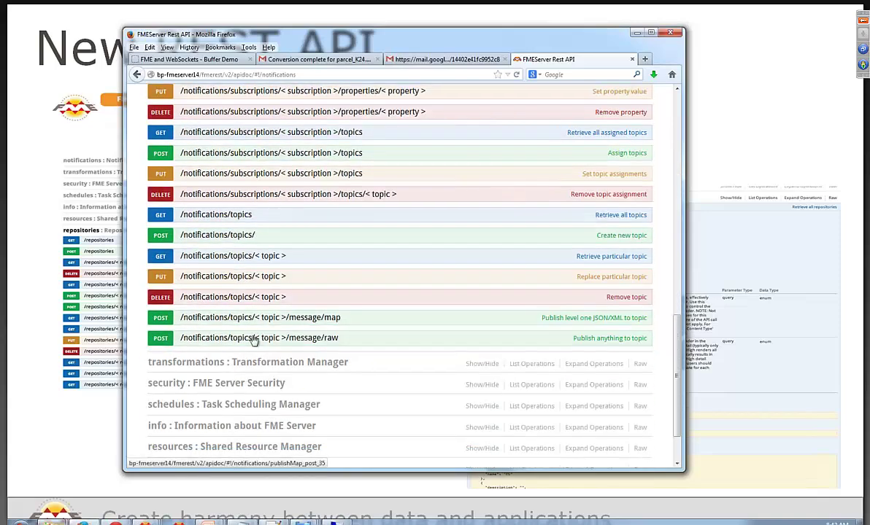
{"action": "left_click", "coordinate": [253, 339]}
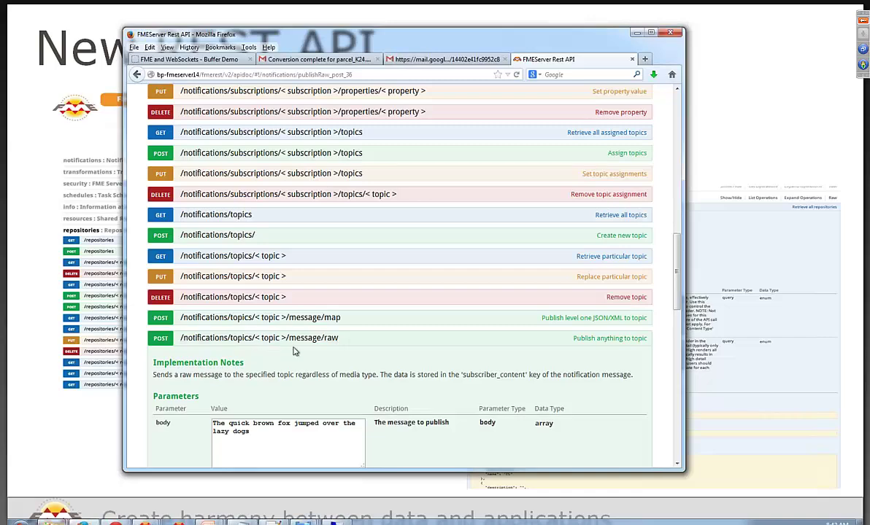
{"action": "scroll", "coordinate": [294, 351], "scroll_direction": "down", "scroll_amount": 5}
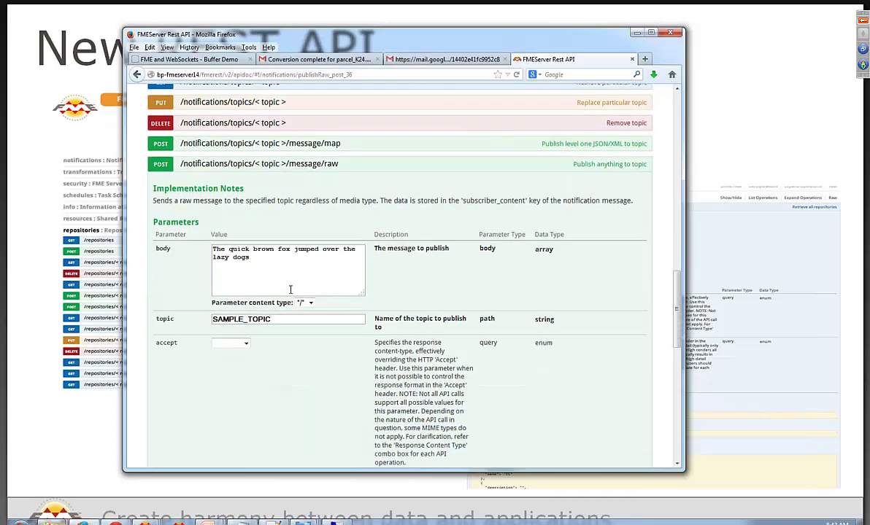
{"action": "scroll", "coordinate": [290, 289], "scroll_direction": "down", "scroll_amount": 2}
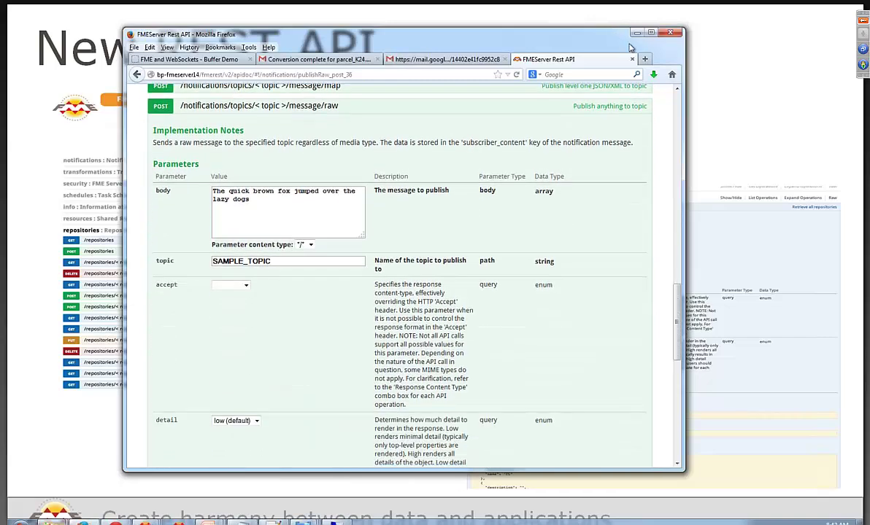
{"action": "left_click", "coordinate": [298, 73]}
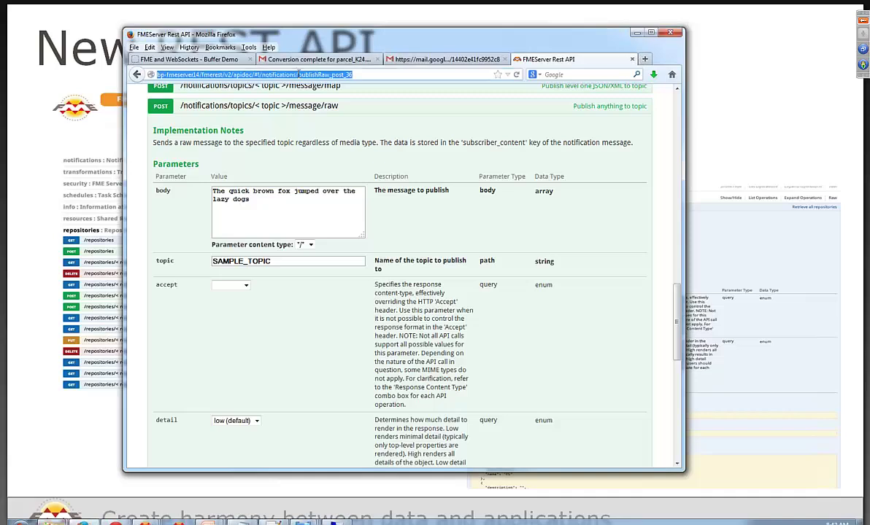
{"action": "left_click", "coordinate": [645, 59]}
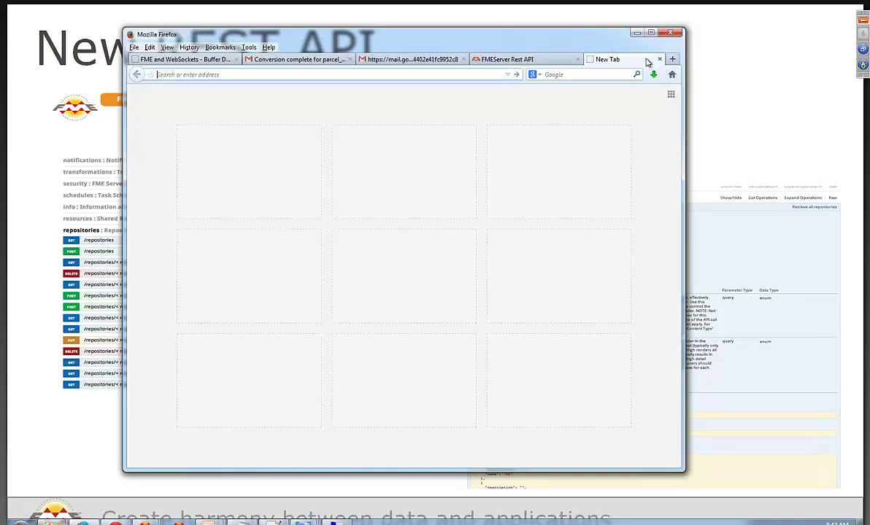
Step: Load the fmeserver home page in the new tab and detach it into its own window
{"action": "type", "text": "http://bp-fmeserver14/fmerest/v2/apidoc/#!/notifications/publications_post_8"}
{"action": "key", "text": "BackSpace"}
{"action": "key", "text": "BackSpace"}
{"action": "key", "text": "BackSpace"}
{"action": "key", "text": "BackSpace"}
{"action": "key", "text": "BackSpace"}
{"action": "key", "text": "BackSpace"}
{"action": "key", "text": "BackSpace"}
{"action": "key", "text": "BackSpace"}
{"action": "key", "text": "BackSpace"}
{"action": "key", "text": "BackSpace"}
{"action": "key", "text": "BackSpace"}
{"action": "key", "text": "BackSpace"}
{"action": "key", "text": "BackSpace"}
{"action": "key", "text": "BackSpace"}
{"action": "key", "text": "BackSpace"}
{"action": "key", "text": "BackSpace"}
{"action": "key", "text": "BackSpace"}
{"action": "key", "text": "BackSpace"}
{"action": "key", "text": "BackSpace"}
{"action": "key", "text": "BackSpace"}
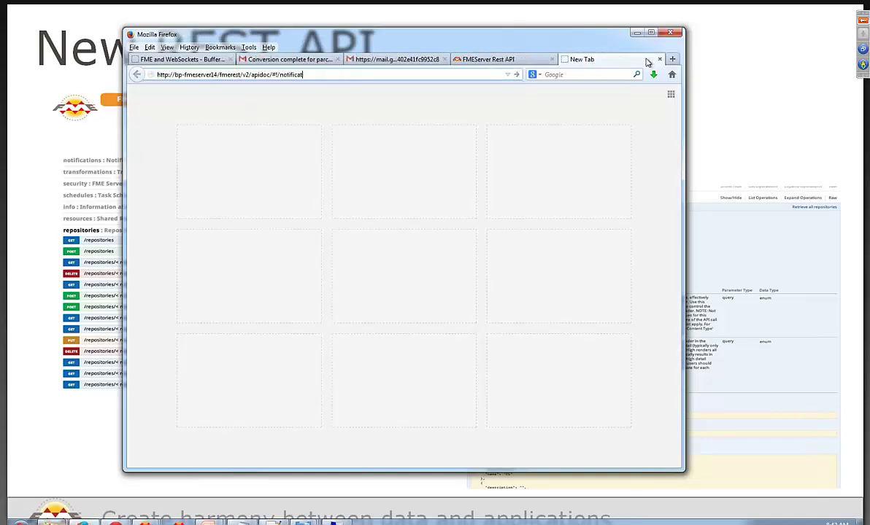
{"action": "key", "text": "BackSpace"}
{"action": "key", "text": "BackSpace"}
{"action": "key", "text": "BackSpace"}
{"action": "key", "text": "BackSpace"}
{"action": "key", "text": "BackSpace"}
{"action": "key", "text": "BackSpace"}
{"action": "key", "text": "BackSpace"}
{"action": "key", "text": "BackSpace"}
{"action": "key", "text": "BackSpace"}
{"action": "key", "text": "BackSpace"}
{"action": "key", "text": "BackSpace"}
{"action": "key", "text": "BackSpace"}
{"action": "key", "text": "BackSpace"}
{"action": "key", "text": "BackSpace"}
{"action": "key", "text": "BackSpace"}
{"action": "key", "text": "BackSpace"}
{"action": "key", "text": "BackSpace"}
{"action": "key", "text": "BackSpace"}
{"action": "key", "text": "BackSpace"}
{"action": "key", "text": "BackSpace"}
{"action": "type", "text": "server"}
{"action": "key", "text": "Return"}
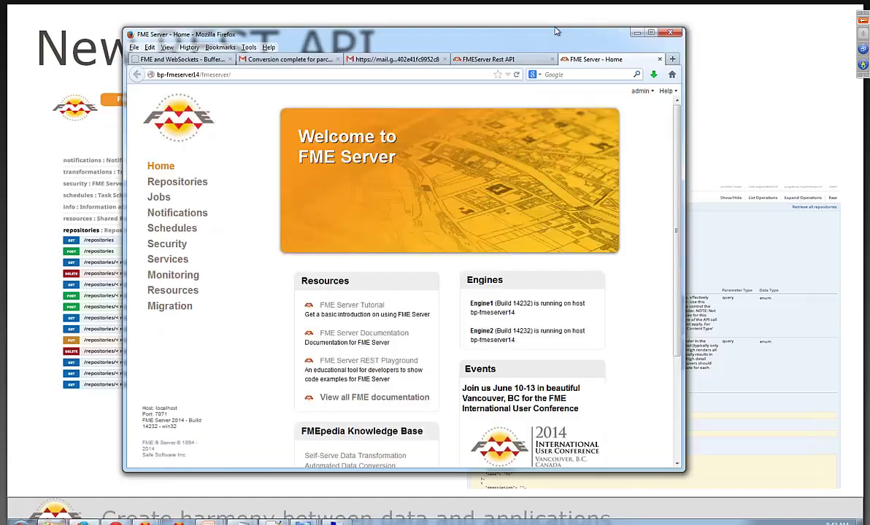
{"action": "left_click_drag", "start_coordinate": [583, 34], "coordinate": [642, 117]}
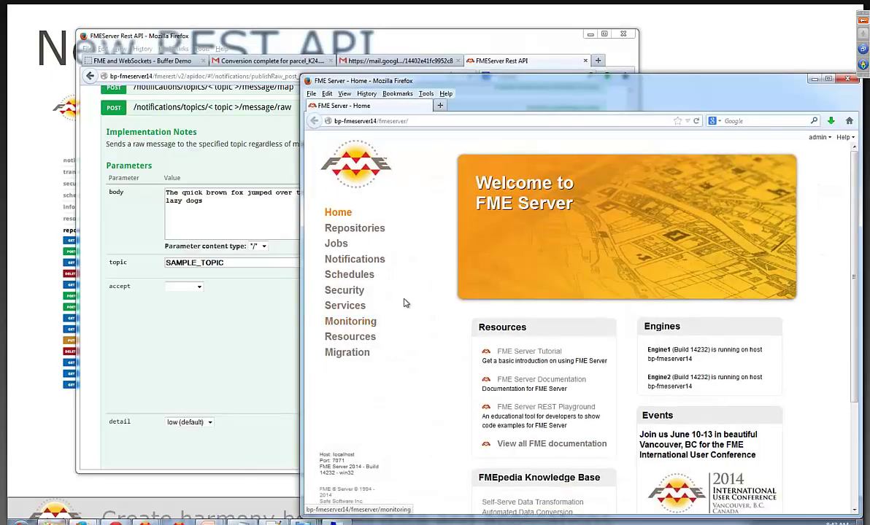
Step: Add SAMPLE_TOPIC to Topic Monitoring beside convert_tool, then return to the REST API window
{"action": "left_click", "coordinate": [360, 322]}
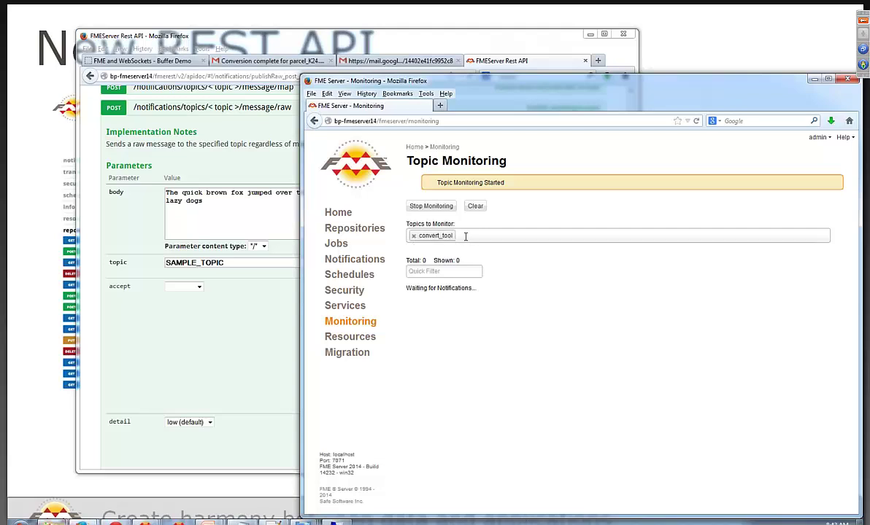
{"action": "mouse_move", "coordinate": [465, 235]}
{"action": "left_mouse_down"}
{"action": "mouse_move", "coordinate": [438, 208]}
{"action": "mouse_move", "coordinate": [467, 247]}
{"action": "left_mouse_up"}
{"action": "left_click", "coordinate": [478, 235]}
{"action": "left_click", "coordinate": [453, 302]}
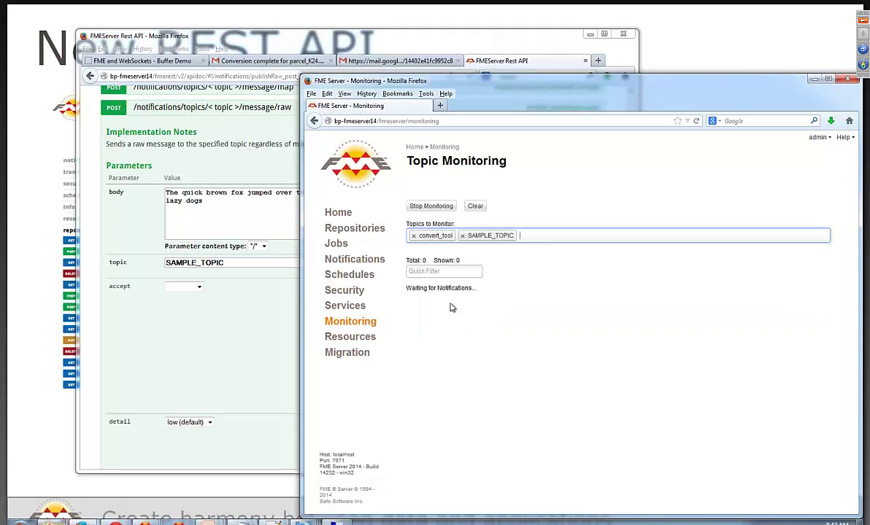
{"action": "left_click", "coordinate": [278, 304]}
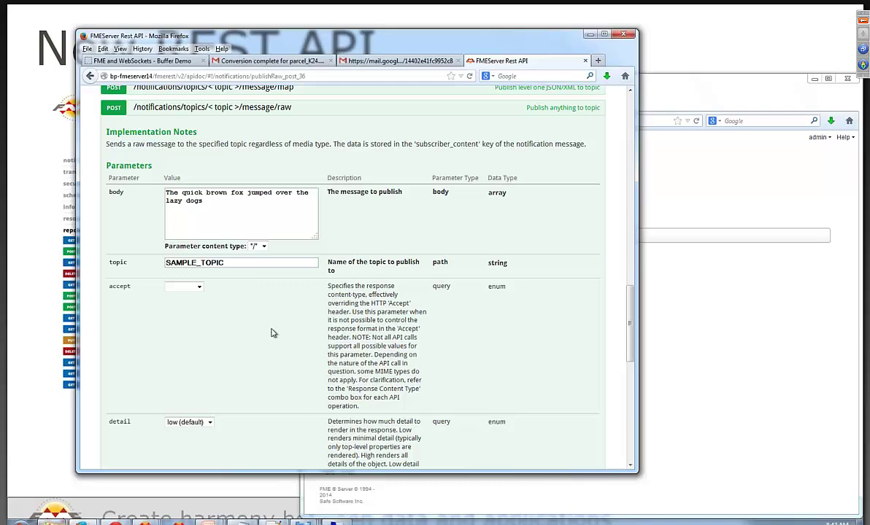
Step: Generate an API token with the admin credentials and a 10-day expiration
{"action": "scroll", "coordinate": [270, 332], "scroll_direction": "down", "scroll_amount": 10}
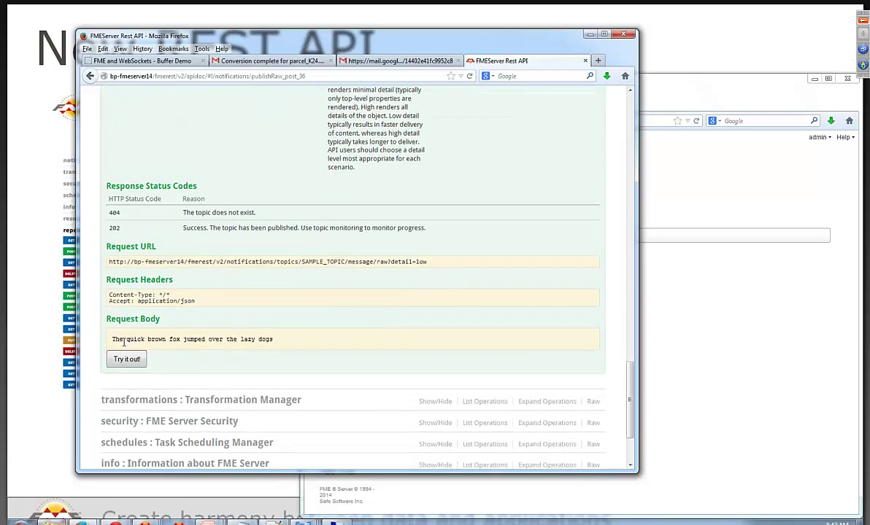
{"action": "left_click", "coordinate": [123, 359]}
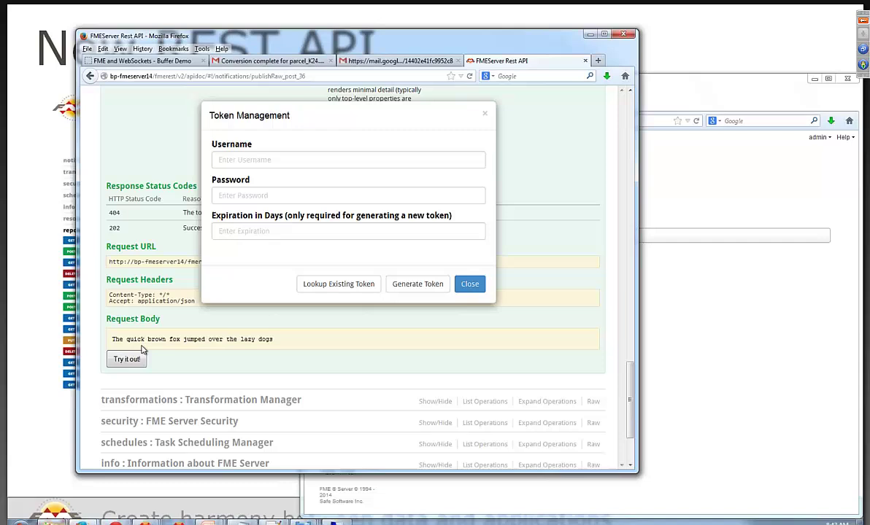
{"action": "left_click", "coordinate": [330, 161]}
{"action": "key", "text": "Tab"}
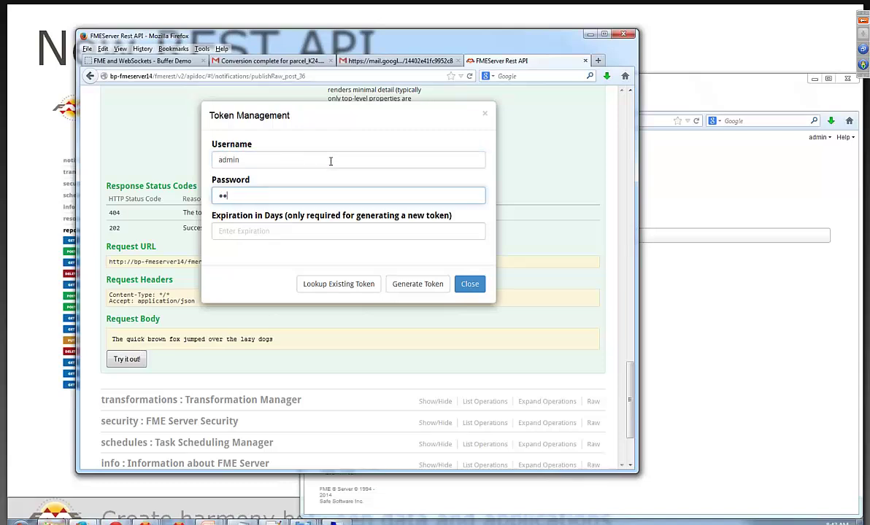
{"action": "left_click", "coordinate": [281, 228]}
{"action": "type", "text": "10"}
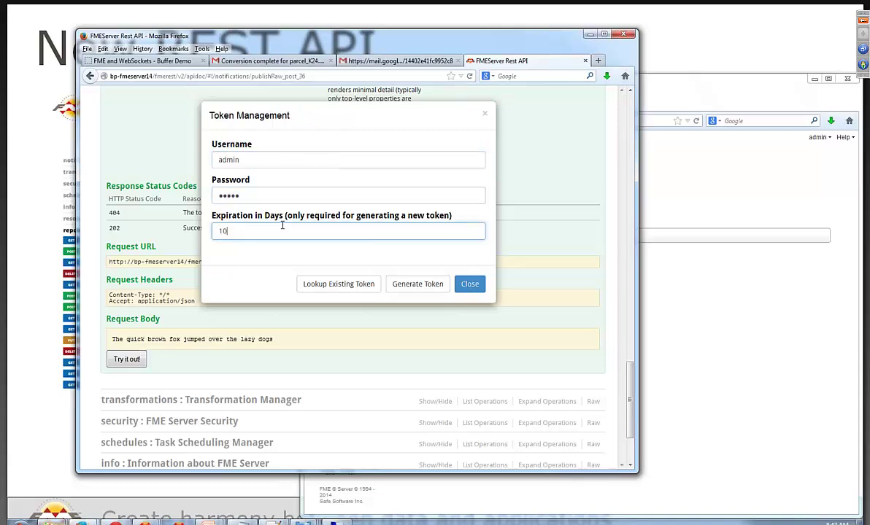
{"action": "left_click", "coordinate": [403, 286]}
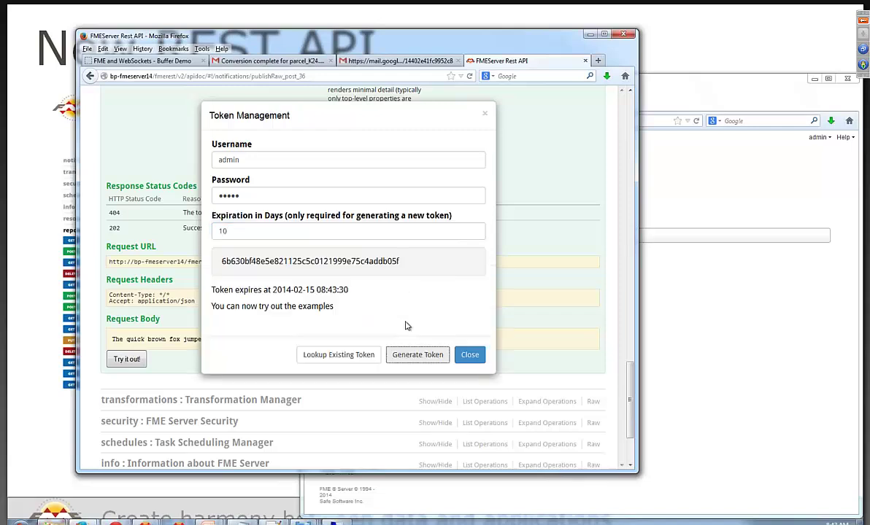
{"action": "left_click", "coordinate": [462, 356]}
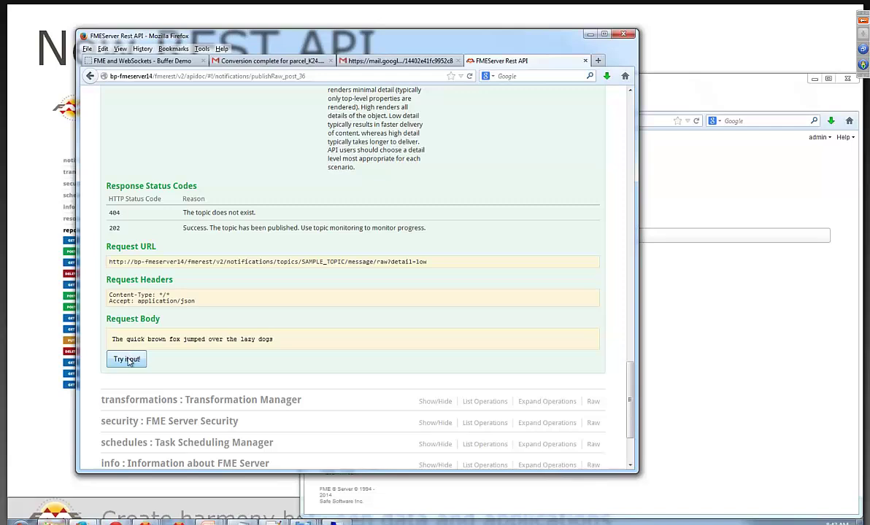
Step: Publish the sample raw message to SAMPLE_TOPIC and watch it arrive in Topic Monitoring
{"action": "left_click", "coordinate": [127, 360]}
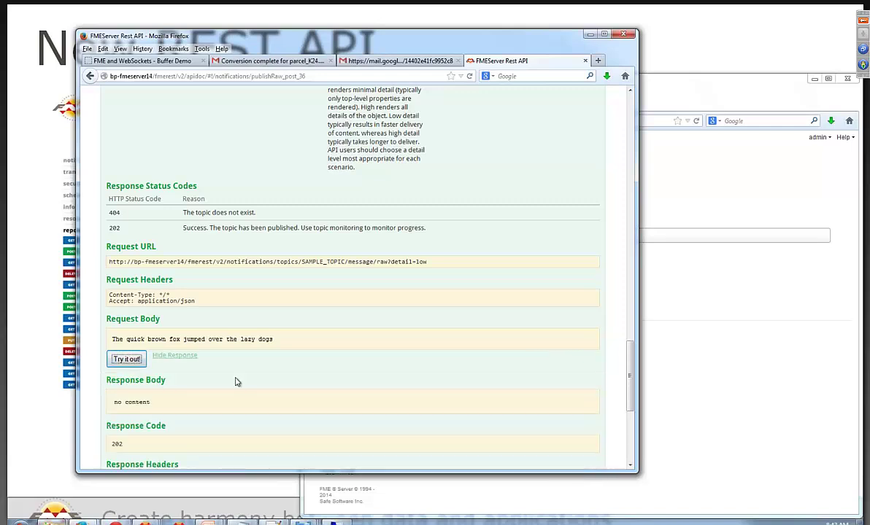
{"action": "scroll", "coordinate": [235, 381], "scroll_direction": "down", "scroll_amount": 2}
{"action": "left_click", "coordinate": [742, 169]}
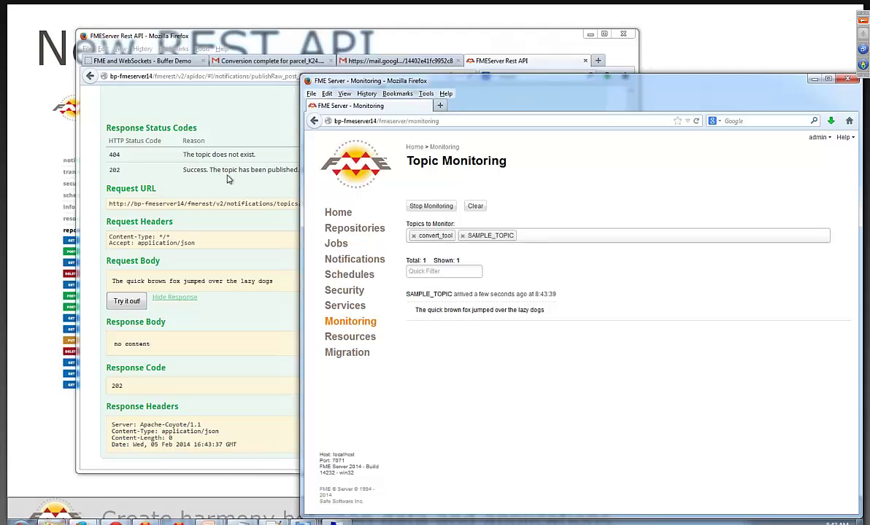
Step: Highlight the JSON/XML publish-to-topic endpoint, then return to the Deep dive: Web Integration slide
{"action": "left_click", "coordinate": [241, 138]}
{"action": "scroll", "coordinate": [240, 137], "scroll_direction": "up", "scroll_amount": 5}
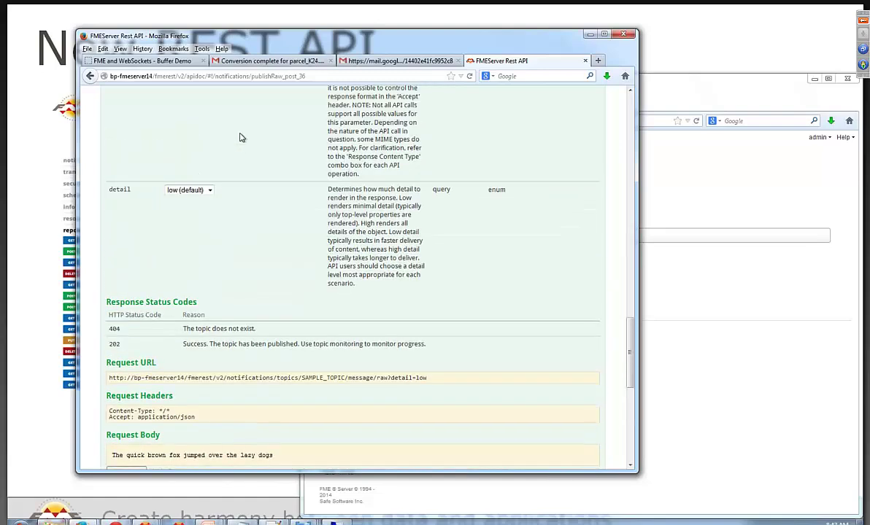
{"action": "scroll", "coordinate": [241, 138], "scroll_direction": "up", "scroll_amount": 5}
{"action": "scroll", "coordinate": [247, 127], "scroll_direction": "up", "scroll_amount": 3}
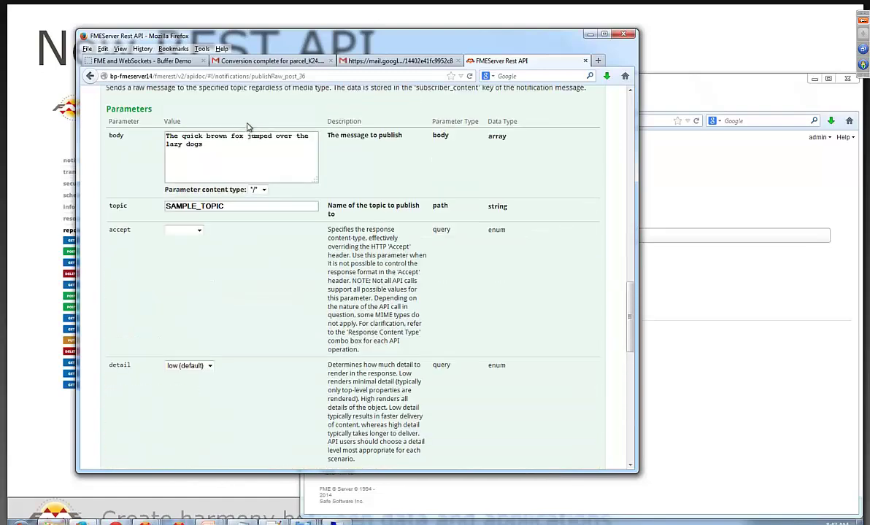
{"action": "scroll", "coordinate": [247, 127], "scroll_direction": "up", "scroll_amount": 1}
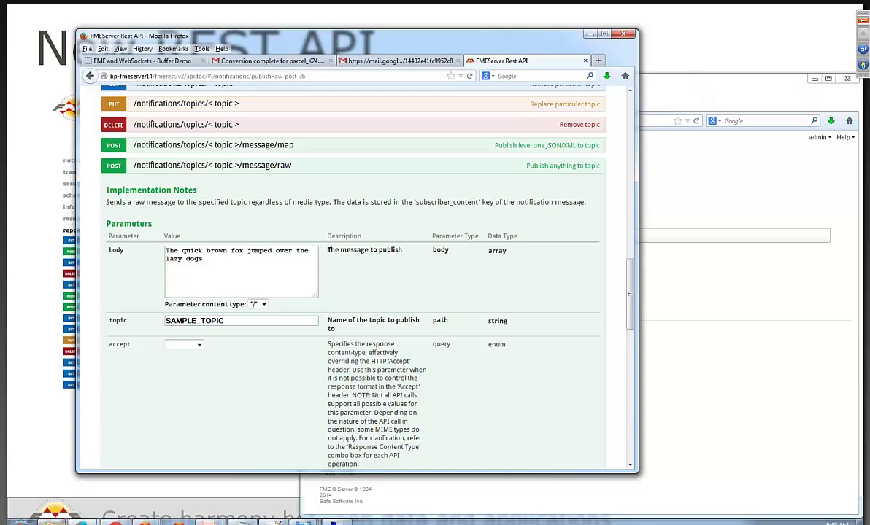
{"action": "left_click_drag", "start_coordinate": [200, 155], "coordinate": [344, 168]}
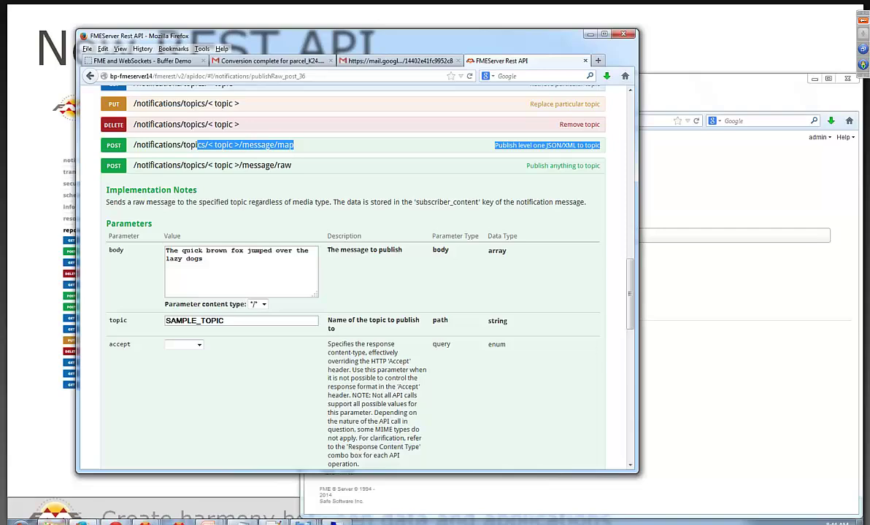
{"action": "left_click", "coordinate": [735, 32]}
{"action": "left_click", "coordinate": [734, 31]}
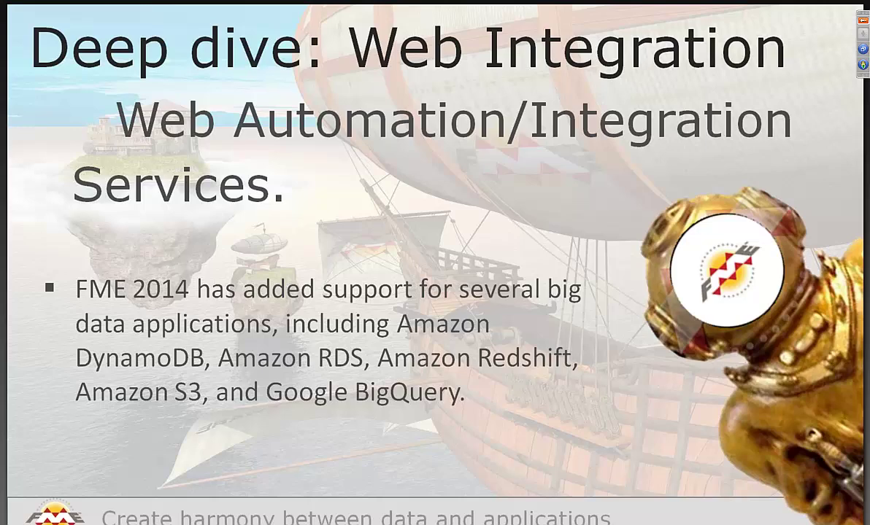
Step: Advance to the Web services slide, then switch back to the Firefox REST API docs
{"action": "key", "text": "Right"}
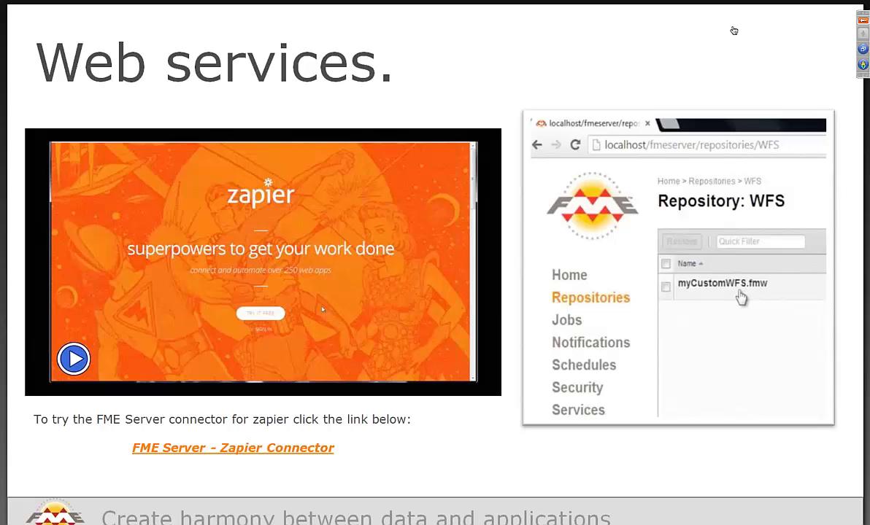
{"action": "key", "text": "super+Tab"}
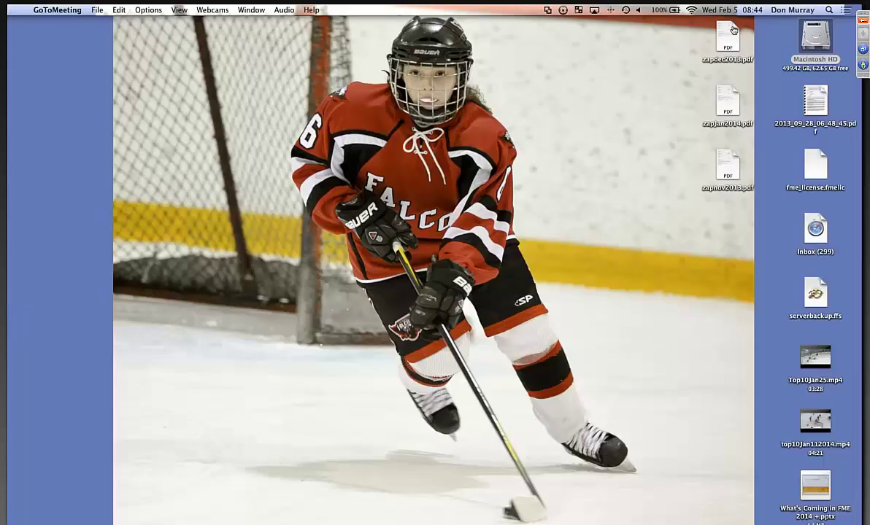
{"action": "key", "text": "super+Tab"}
{"action": "key", "text": "alt+Tab"}
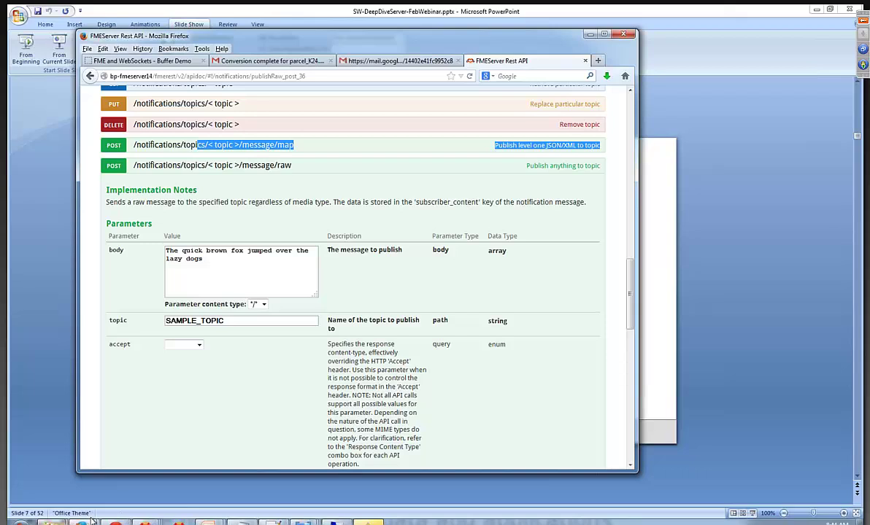
Step: Load zapier.com in a new Firefox tab
{"action": "mouse_move", "coordinate": [117, 519]}
{"action": "key", "text": "ctrl+t"}
{"action": "key", "text": "ctrl+t"}
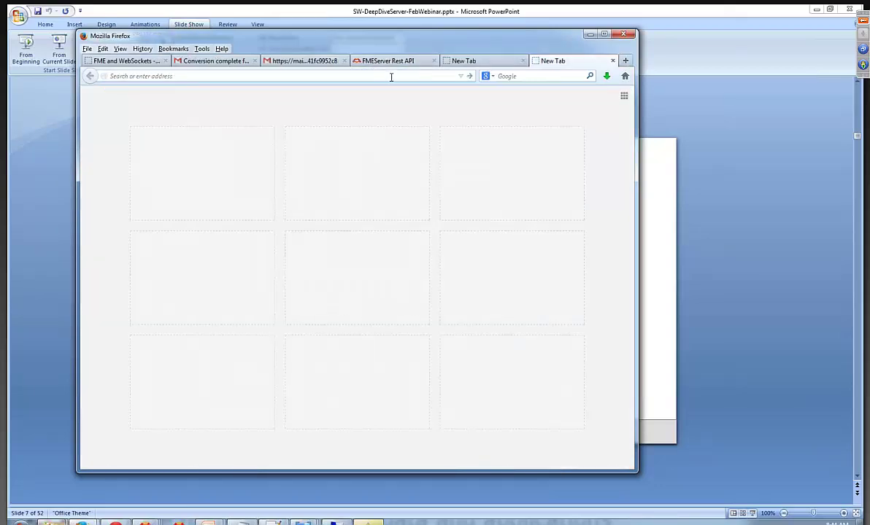
{"action": "type", "text": "zp"}
{"action": "key", "text": "BackSpace"}
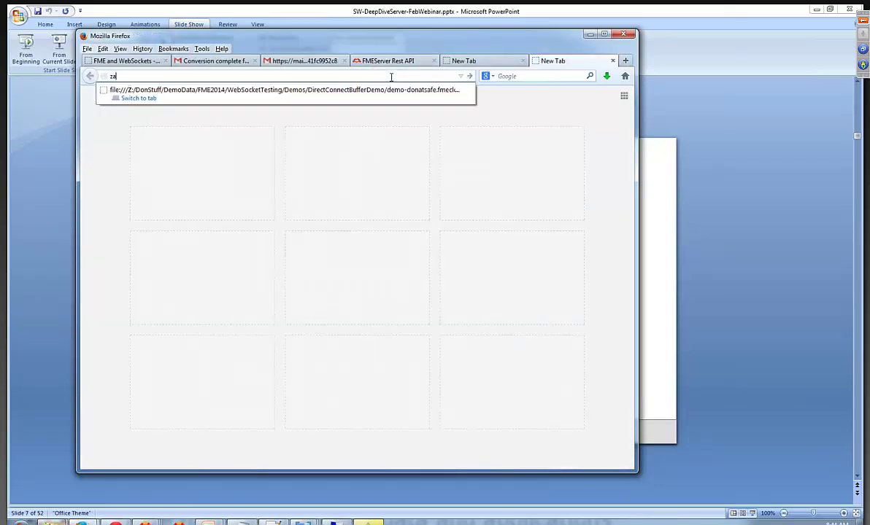
{"action": "type", "text": "ape"}
{"action": "key", "text": "Return"}
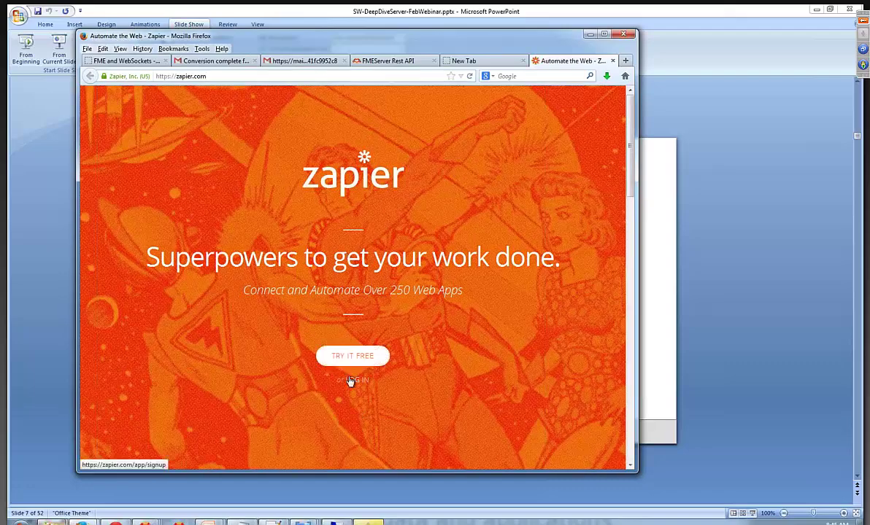
Step: Log in to Zapier with the account e-mail and password
{"action": "left_click", "coordinate": [356, 381]}
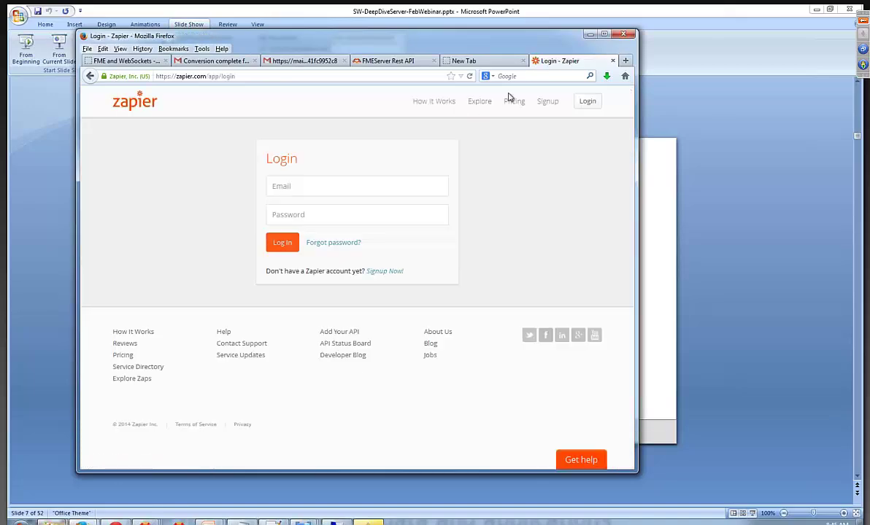
{"action": "left_click", "coordinate": [582, 100]}
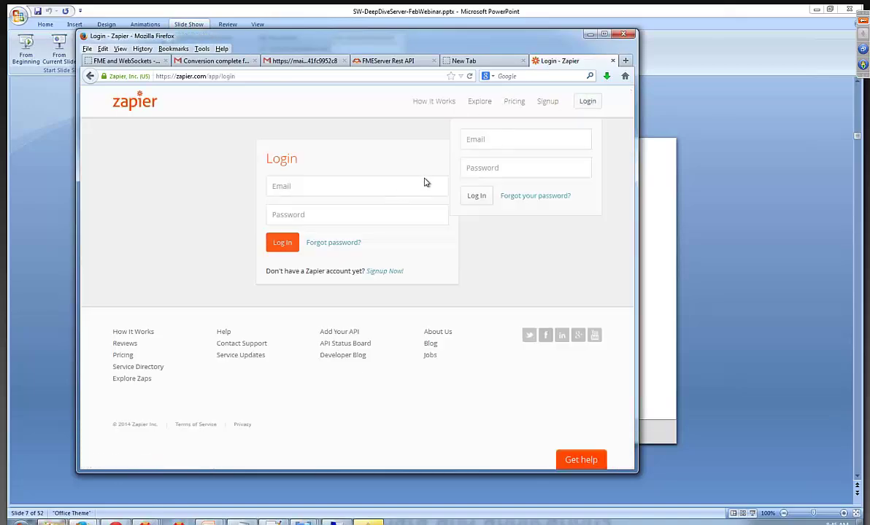
{"action": "left_click", "coordinate": [315, 190]}
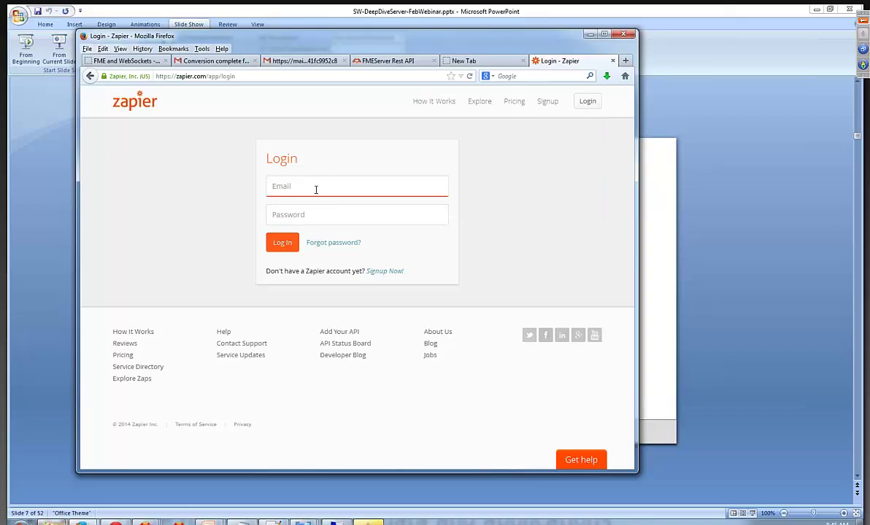
{"action": "key", "text": "Tab"}
{"action": "type", "text": "•••••••"}
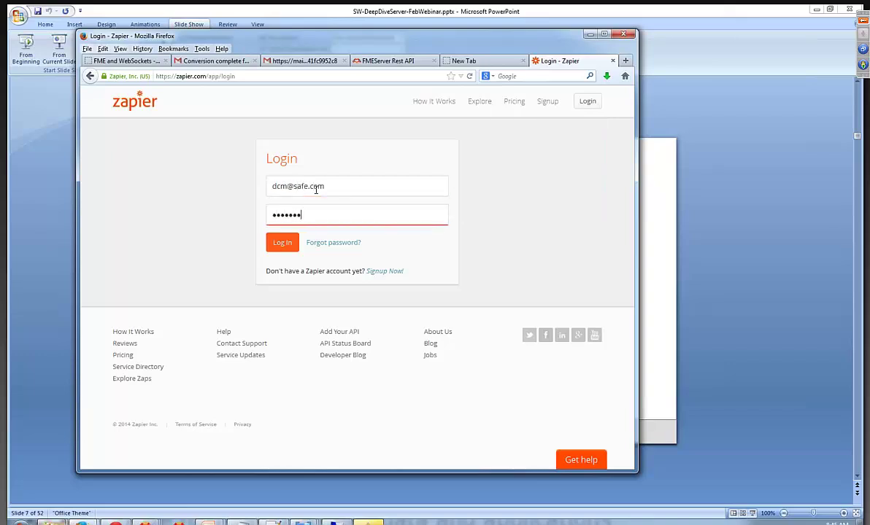
{"action": "left_click", "coordinate": [283, 242]}
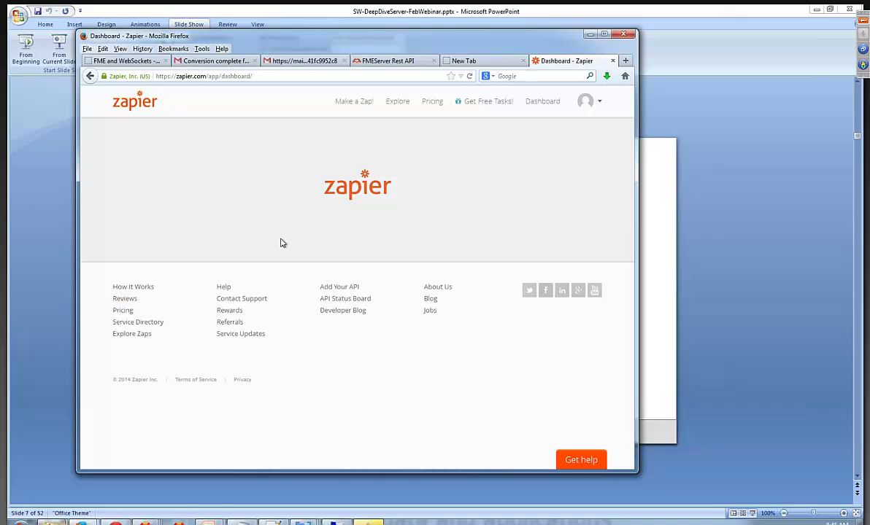
Step: Open the Zapier dashboard and reload it until the zaps appear
{"action": "left_click", "coordinate": [541, 102]}
{"action": "left_click", "coordinate": [541, 102]}
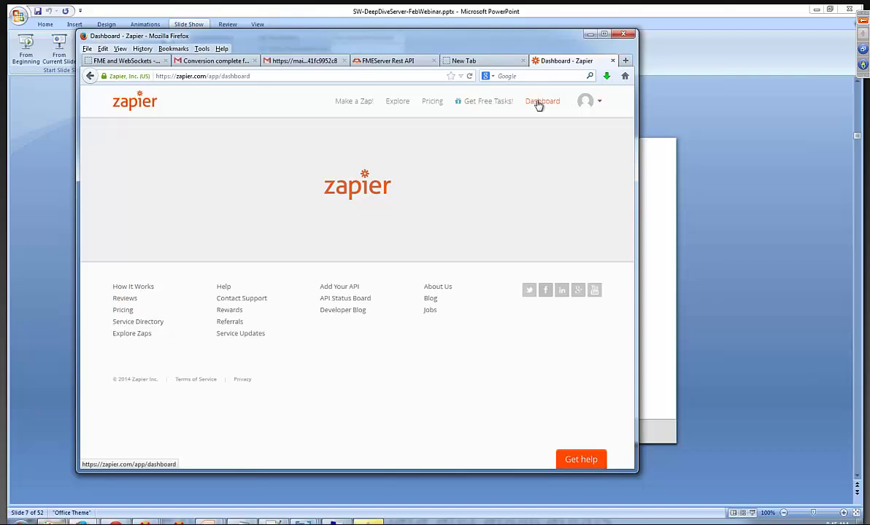
{"action": "left_click", "coordinate": [537, 103]}
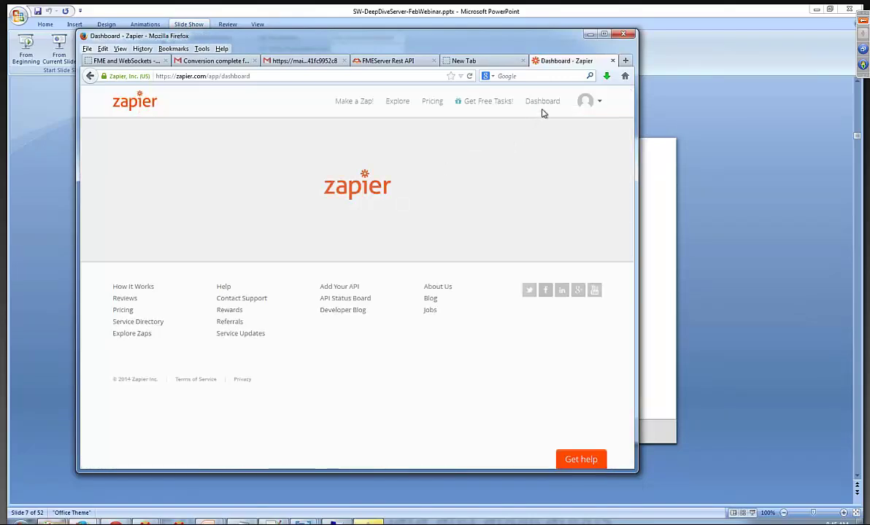
{"action": "left_click", "coordinate": [542, 102]}
Step: Close the leftover blank tab, dismiss the welcome-back popup, and start a new zap
{"action": "left_click", "coordinate": [473, 60]}
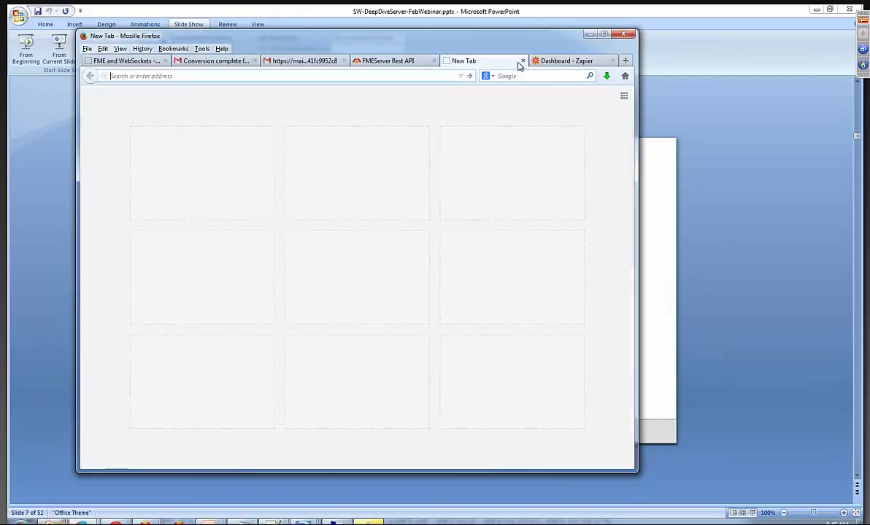
{"action": "left_click", "coordinate": [521, 60]}
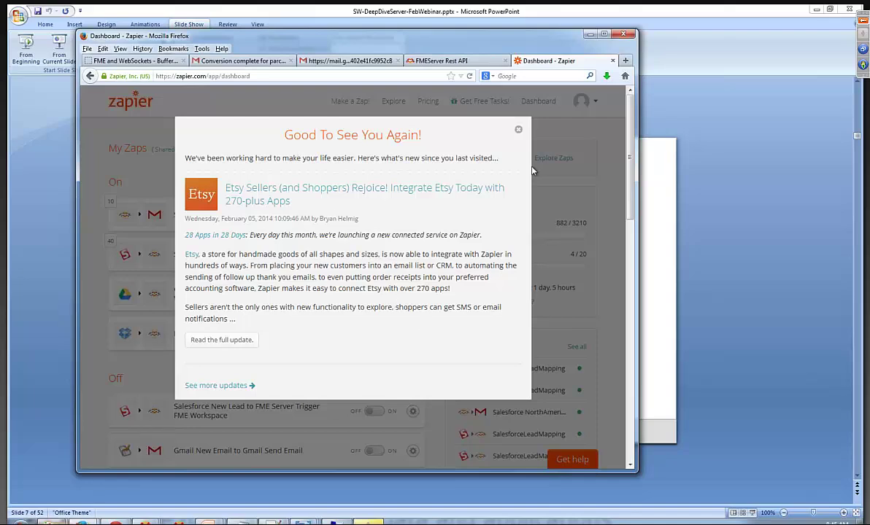
{"action": "left_click", "coordinate": [545, 133]}
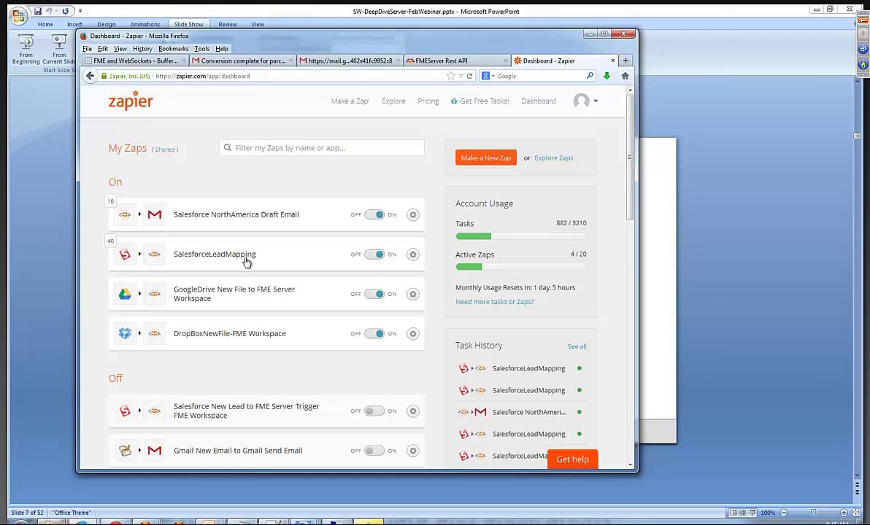
{"action": "left_click", "coordinate": [492, 162]}
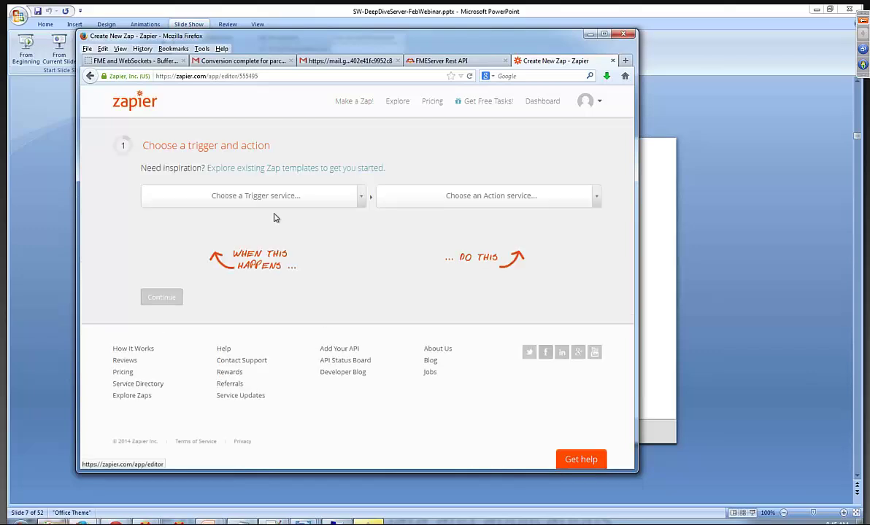
Step: Choose Salesforce New Lead as the zap's trigger
{"action": "left_click", "coordinate": [256, 194]}
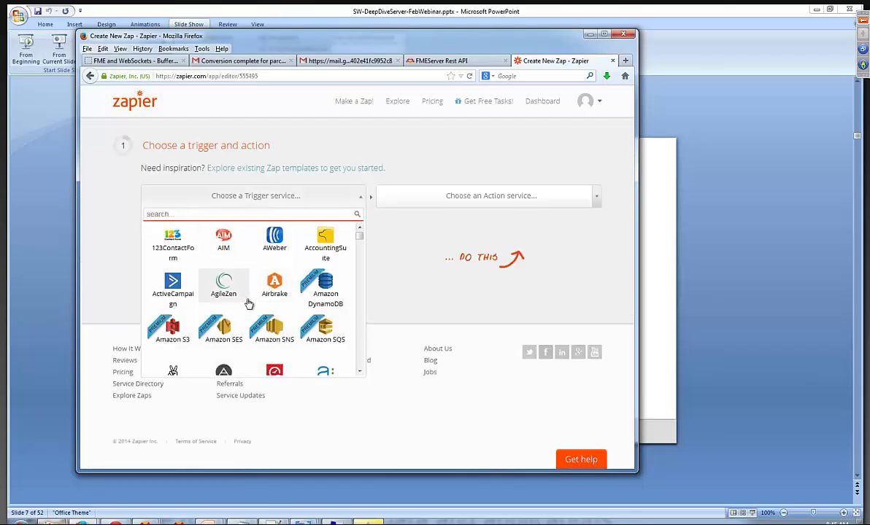
{"action": "type", "text": "sal"}
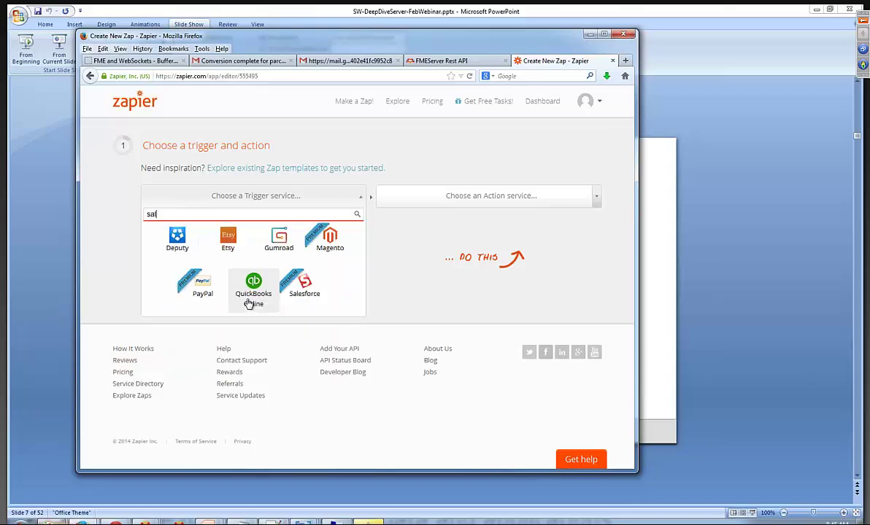
{"action": "left_click", "coordinate": [301, 283]}
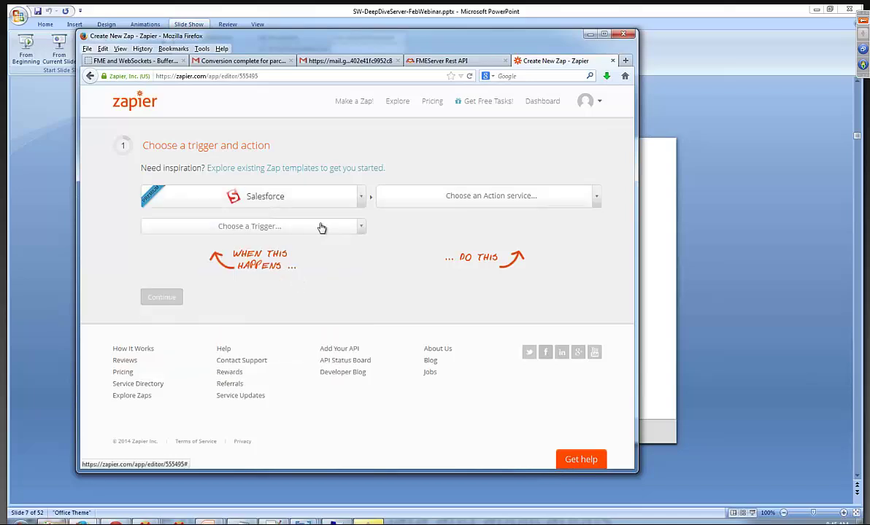
{"action": "left_click", "coordinate": [361, 232]}
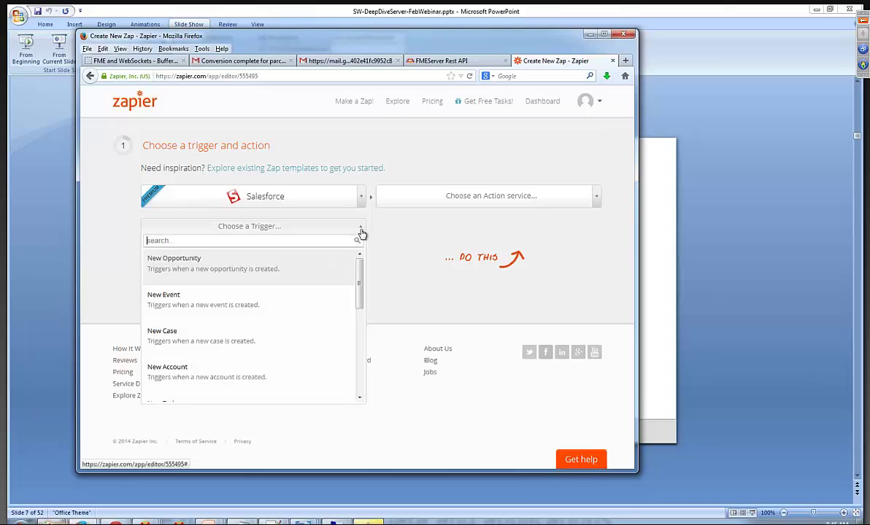
{"action": "scroll", "coordinate": [282, 327], "scroll_direction": "down", "scroll_amount": 3}
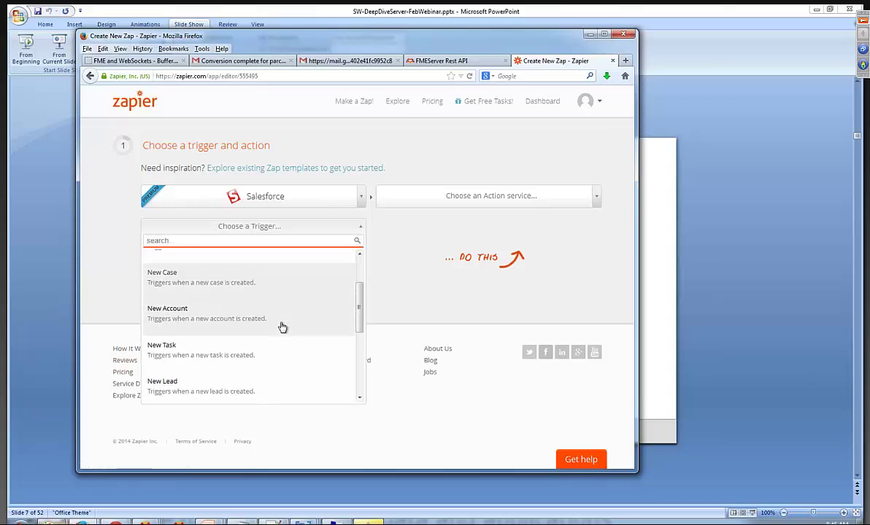
{"action": "left_click", "coordinate": [214, 332]}
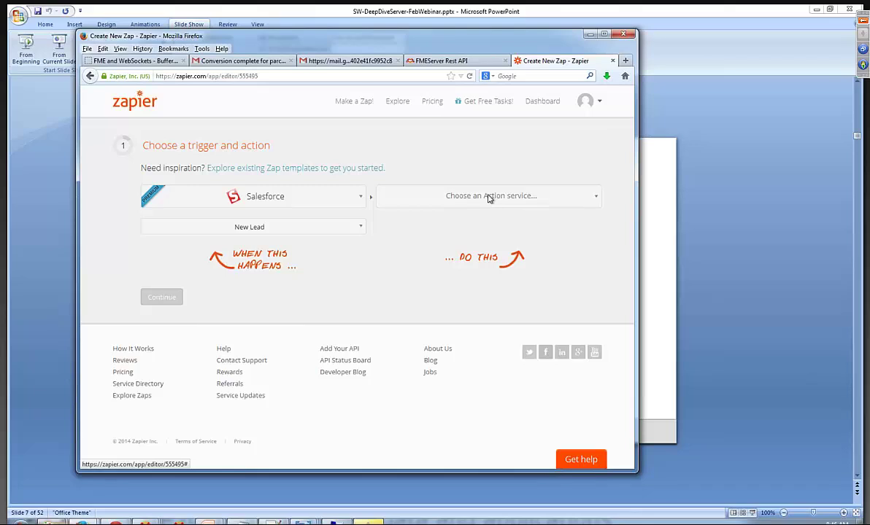
Step: Choose FME Server's Trigger FME Workspace as the action and continue
{"action": "left_click", "coordinate": [489, 197]}
{"action": "type", "text": "fmes"}
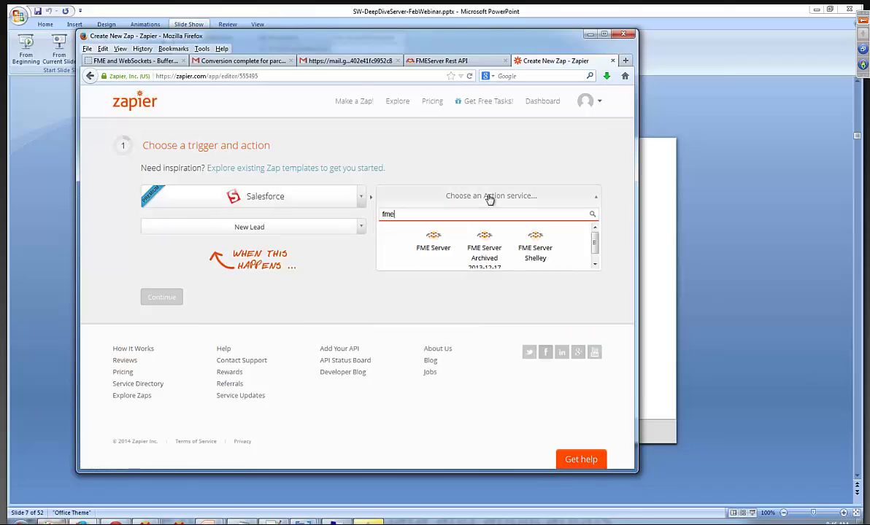
{"action": "left_click", "coordinate": [437, 237]}
{"action": "left_click", "coordinate": [408, 222]}
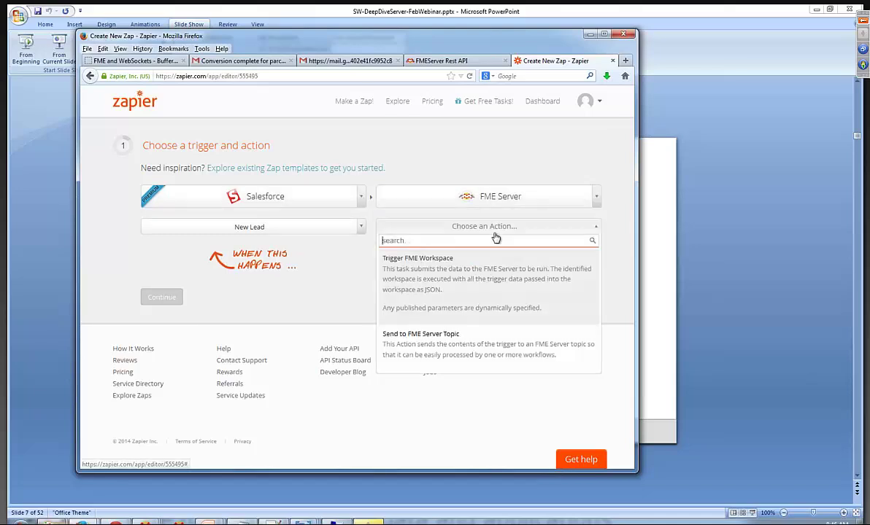
{"action": "left_click", "coordinate": [479, 268]}
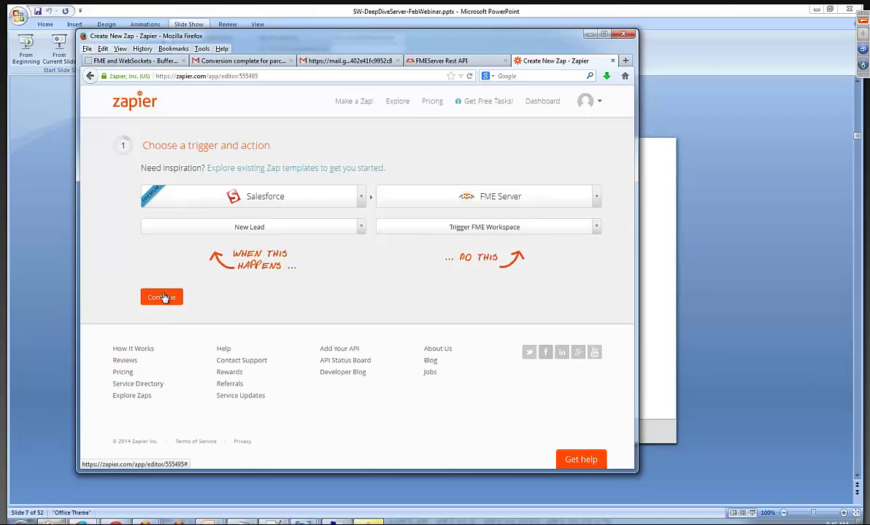
{"action": "left_click", "coordinate": [163, 297]}
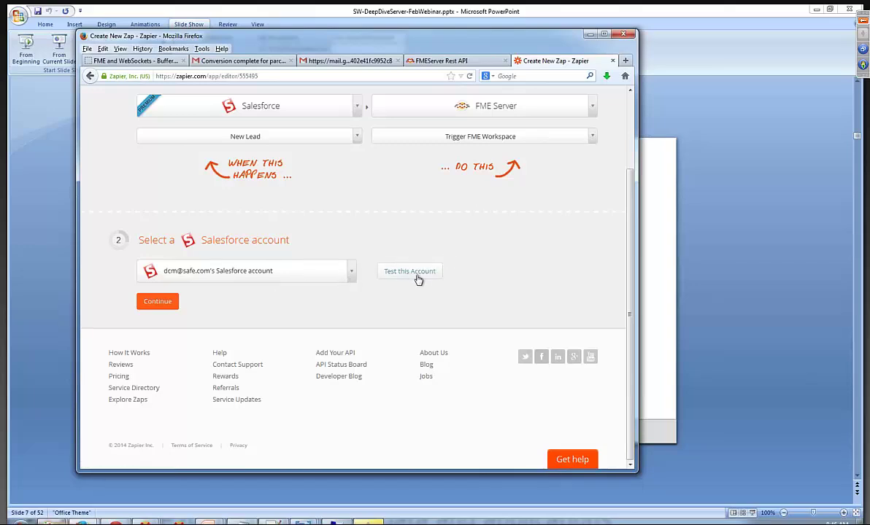
Step: Accept the Salesforce account, verify the FME Server account works, and skip the filter step
{"action": "left_click", "coordinate": [151, 302]}
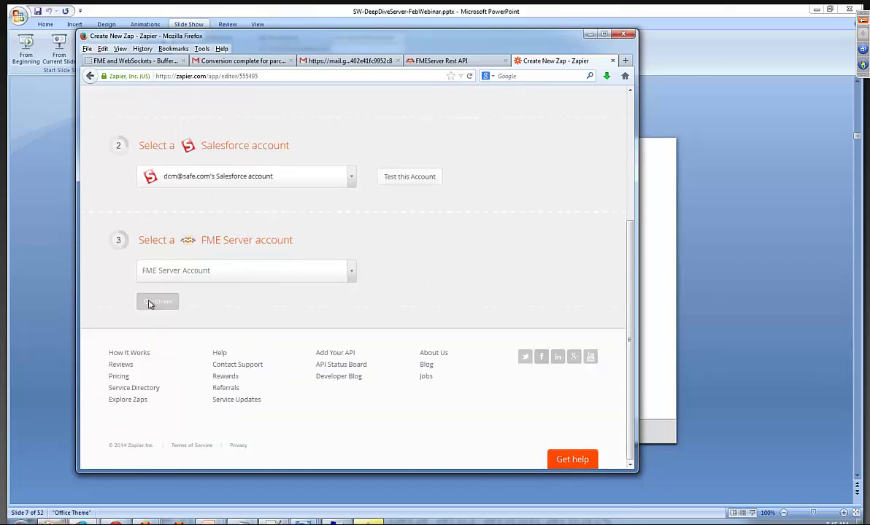
{"action": "left_click", "coordinate": [412, 275]}
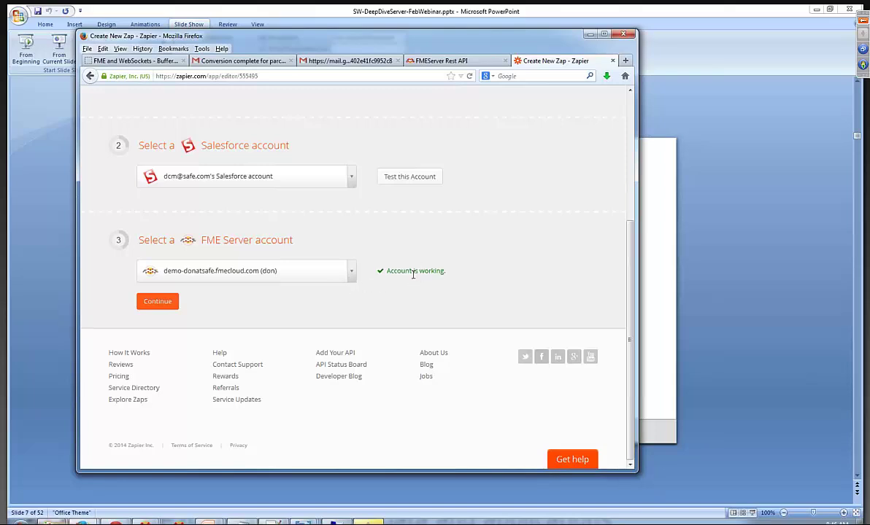
{"action": "left_click", "coordinate": [160, 300]}
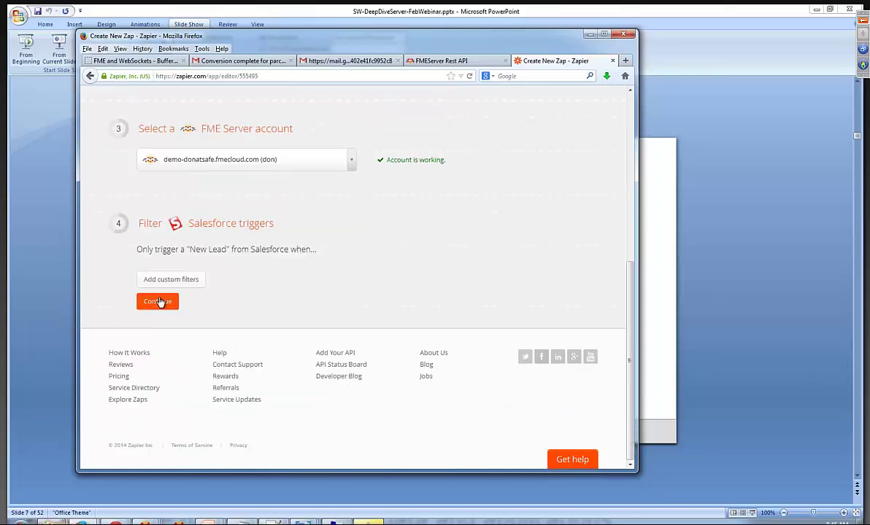
{"action": "left_click", "coordinate": [152, 302]}
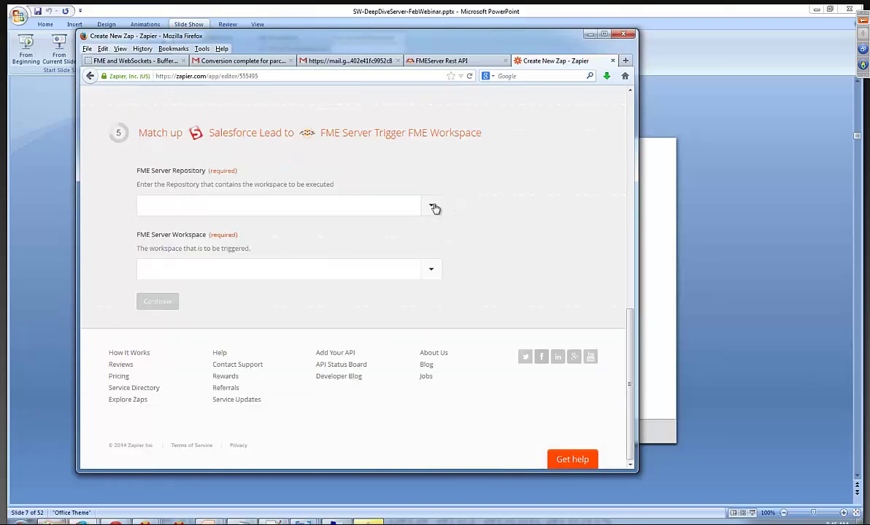
Step: Select the zapier repository and the logitWithParm.fmw workspace
{"action": "left_click", "coordinate": [433, 208]}
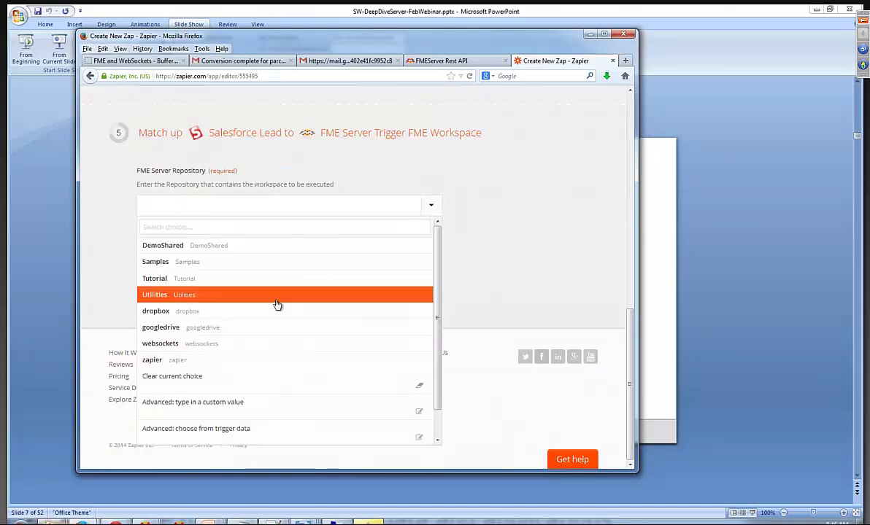
{"action": "left_click", "coordinate": [277, 360]}
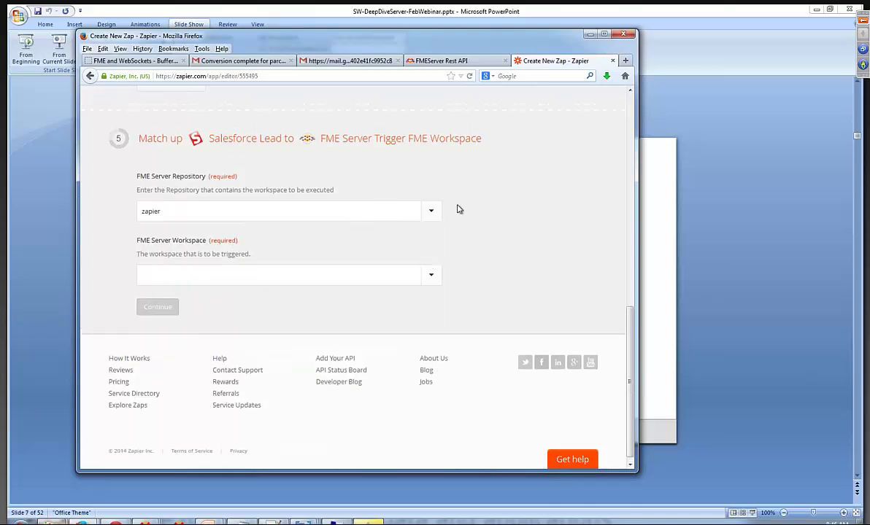
{"action": "left_click", "coordinate": [431, 275]}
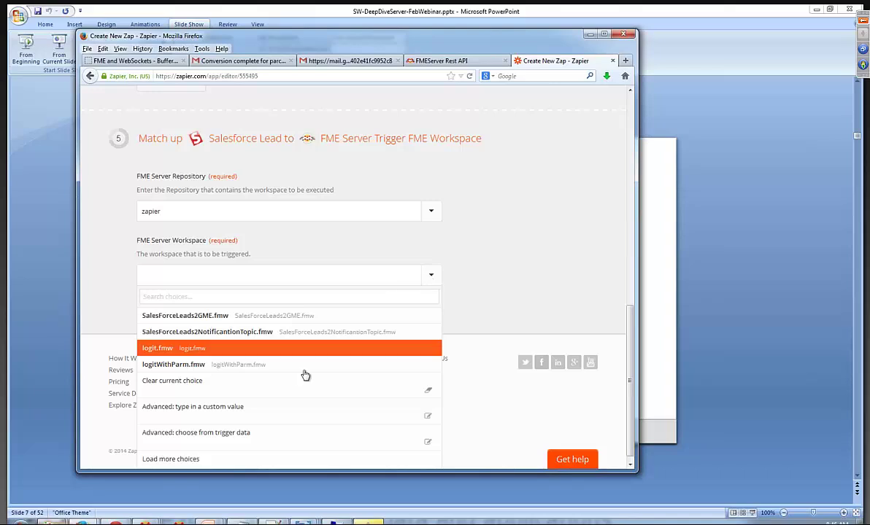
{"action": "left_click", "coordinate": [307, 349]}
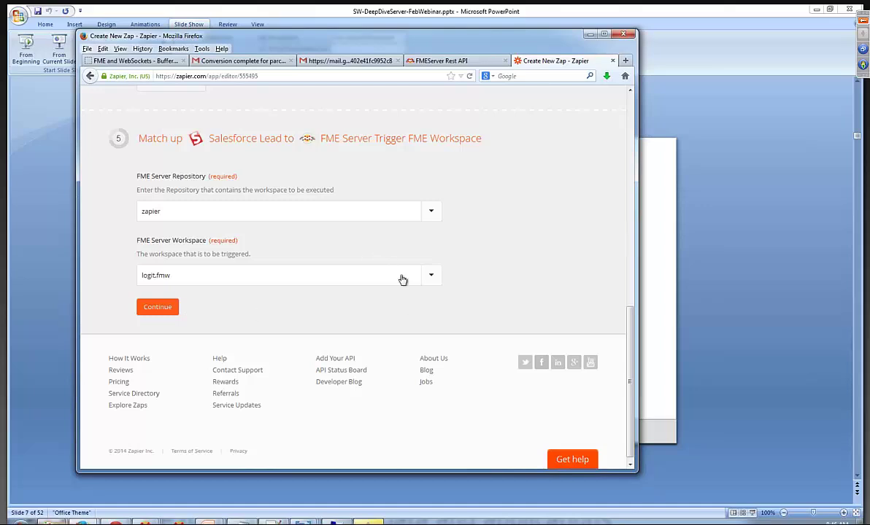
{"action": "left_click", "coordinate": [431, 275]}
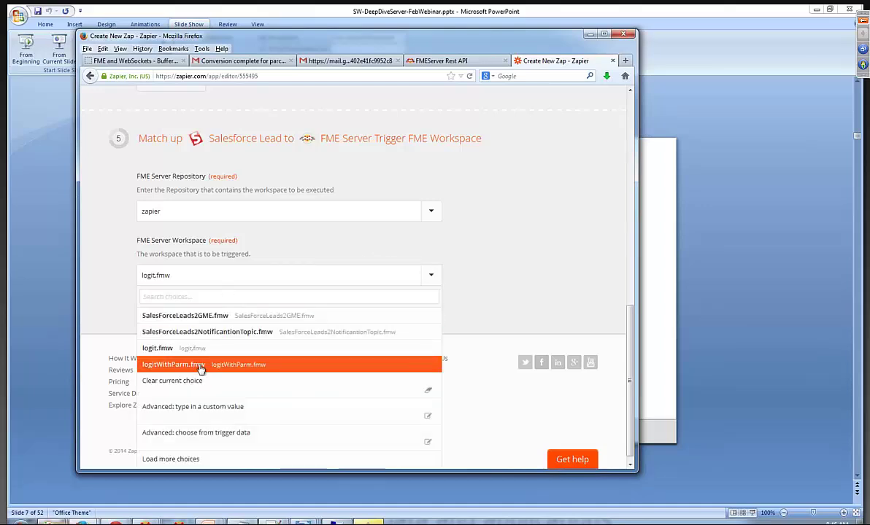
{"action": "left_click", "coordinate": [182, 361]}
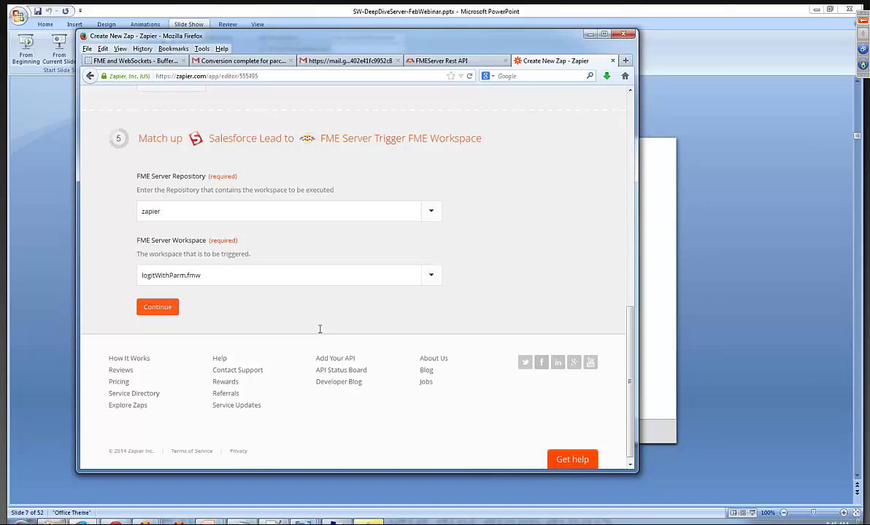
Step: Set Copies to 4, map Label to the lead's Email, and save the mapping
{"action": "left_click", "coordinate": [256, 337]}
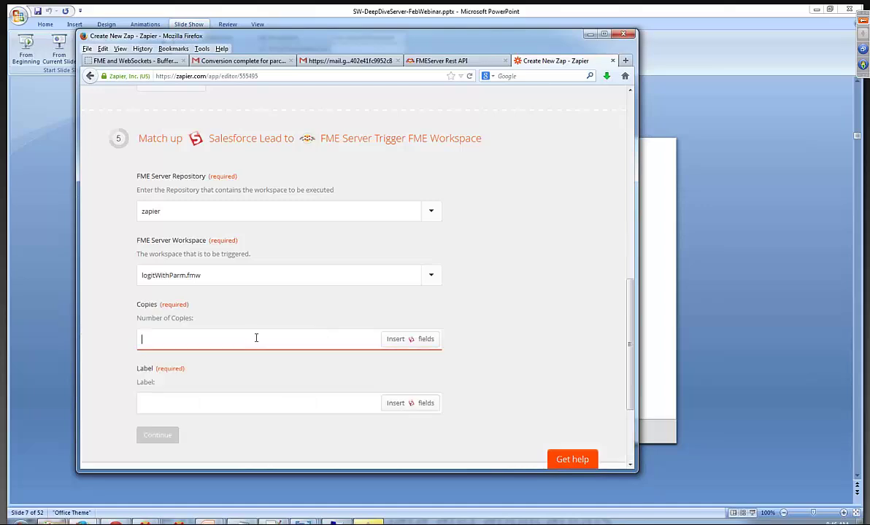
{"action": "type", "text": "4"}
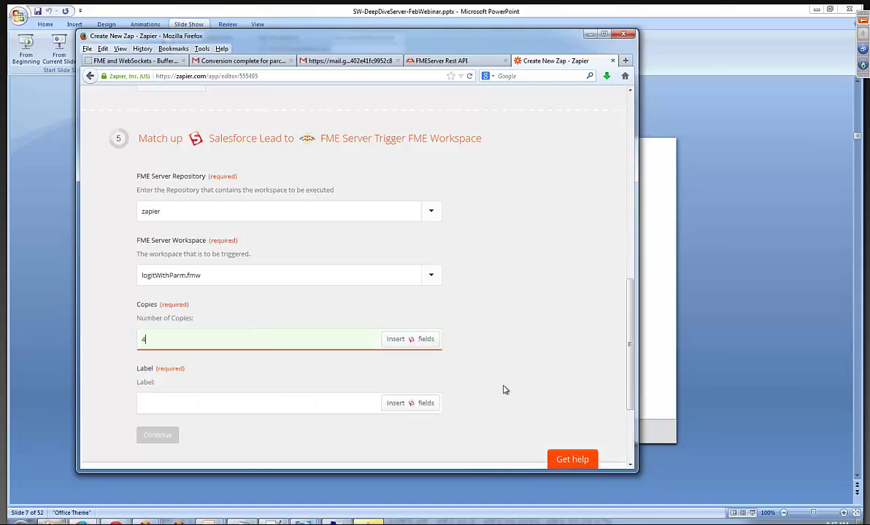
{"action": "scroll", "coordinate": [438, 328], "scroll_direction": "down", "scroll_amount": 3}
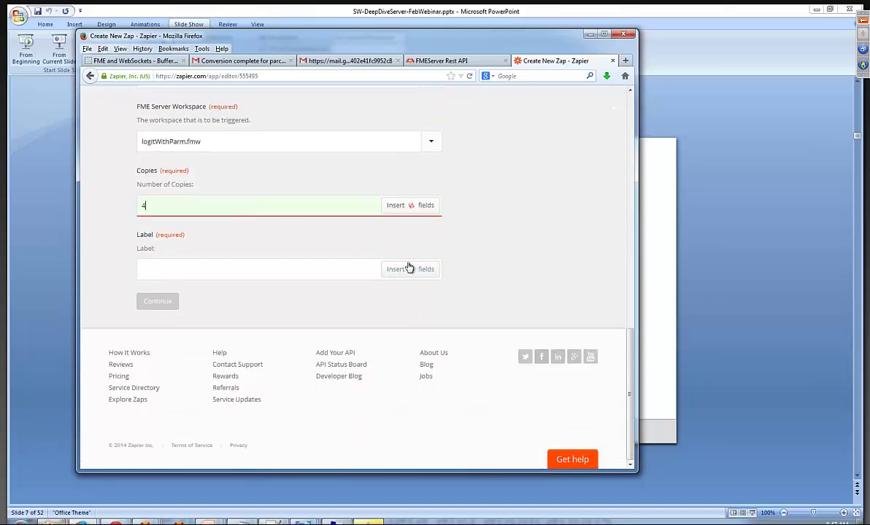
{"action": "left_click", "coordinate": [410, 269]}
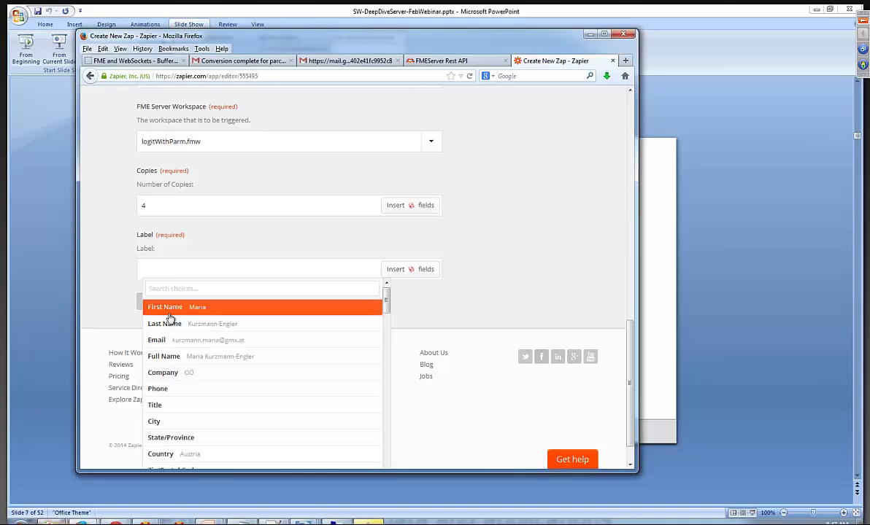
{"action": "left_click", "coordinate": [167, 340]}
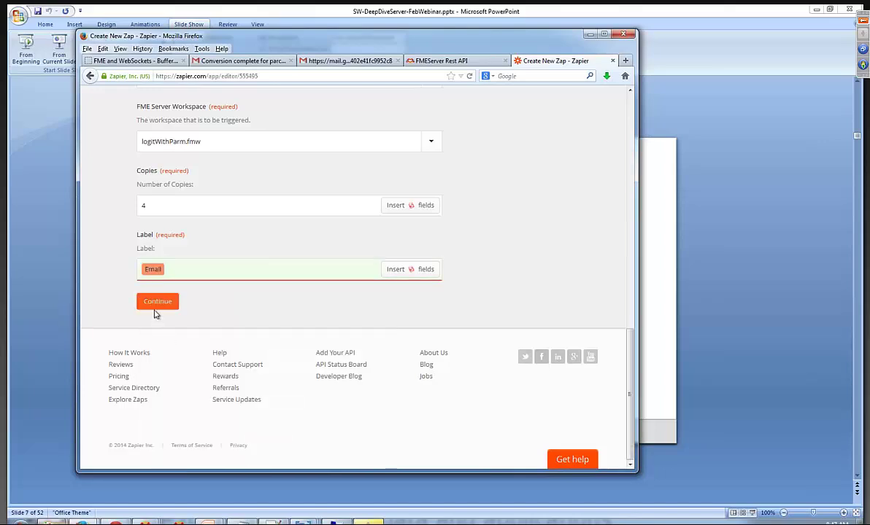
{"action": "left_click", "coordinate": [156, 305]}
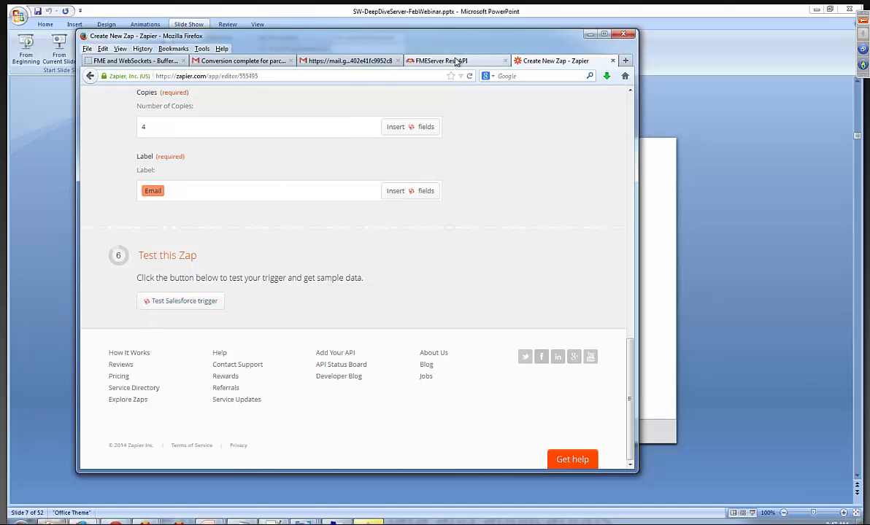
Step: Fetch three Salesforce sample leads for the test, then bring the workspaces folder forward
{"action": "left_click", "coordinate": [163, 300]}
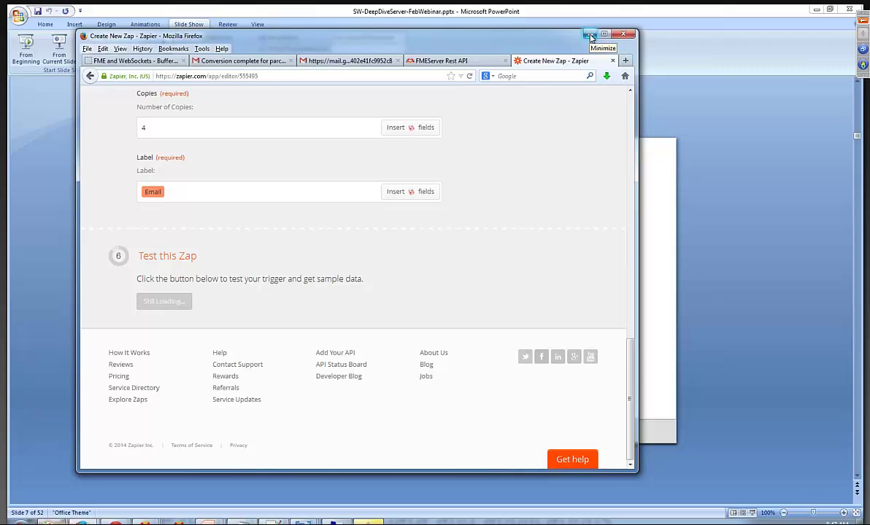
{"action": "left_click", "coordinate": [716, 136]}
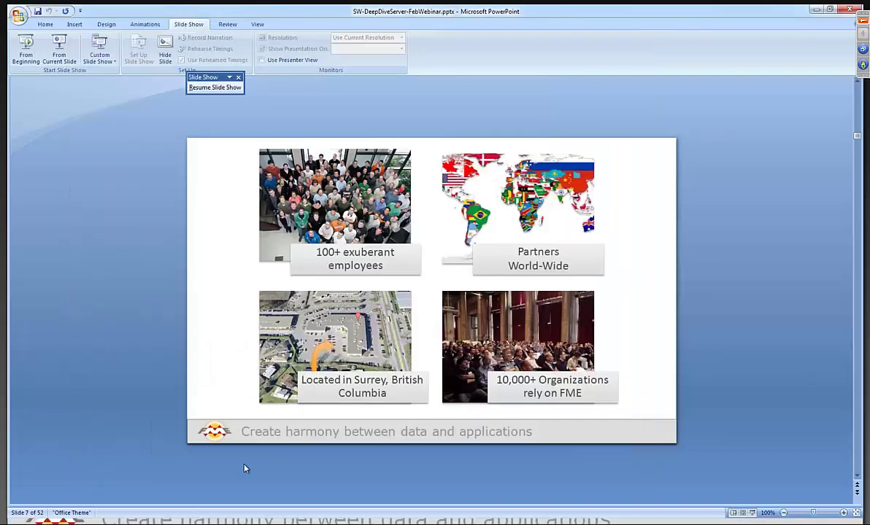
{"action": "key", "text": "alt+Tab"}
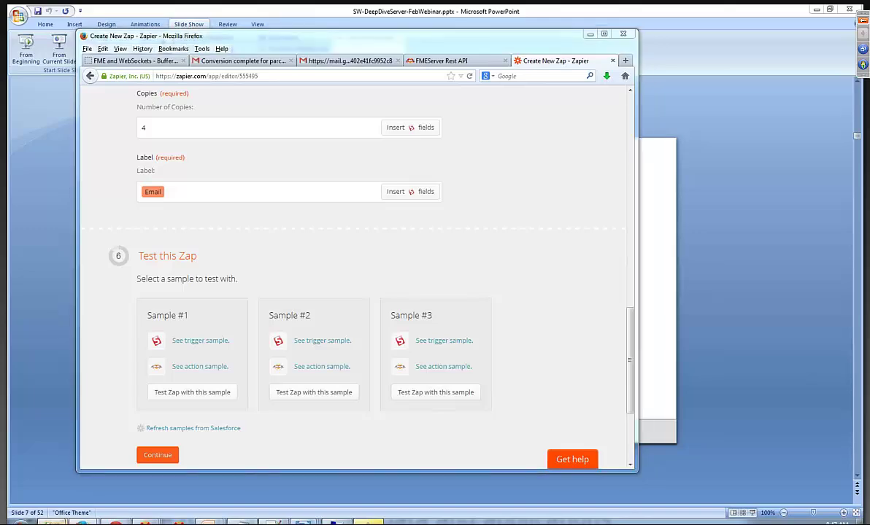
{"action": "left_click", "coordinate": [51, 521]}
{"action": "left_click", "coordinate": [65, 465]}
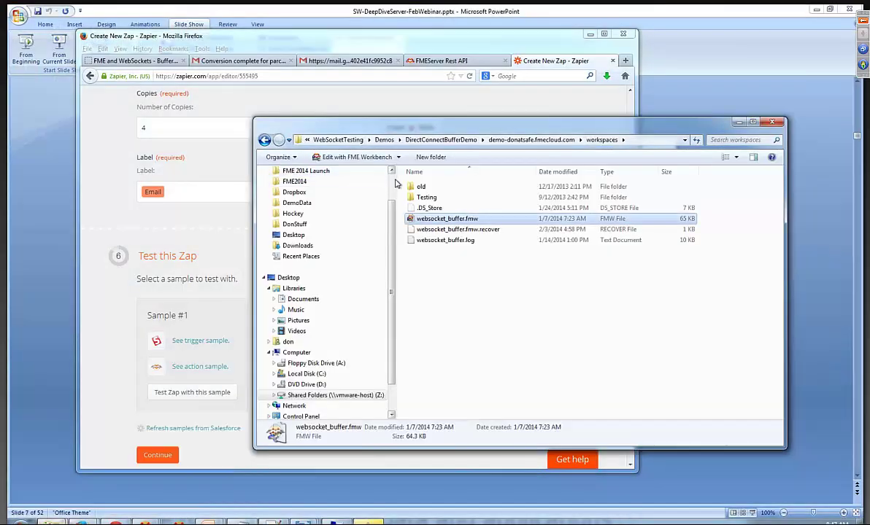
Step: Open salesforceLeadsAGOL.png from Deep Dive into FME Server 2014 > Demos > 4-Zapier
{"action": "scroll", "coordinate": [337, 202], "scroll_direction": "up", "scroll_amount": 1}
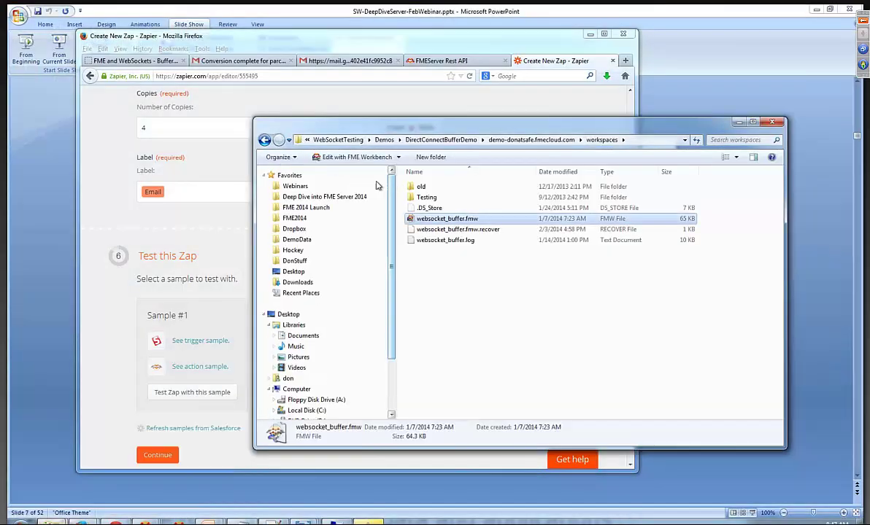
{"action": "left_click", "coordinate": [337, 200]}
{"action": "double_click", "coordinate": [427, 240]}
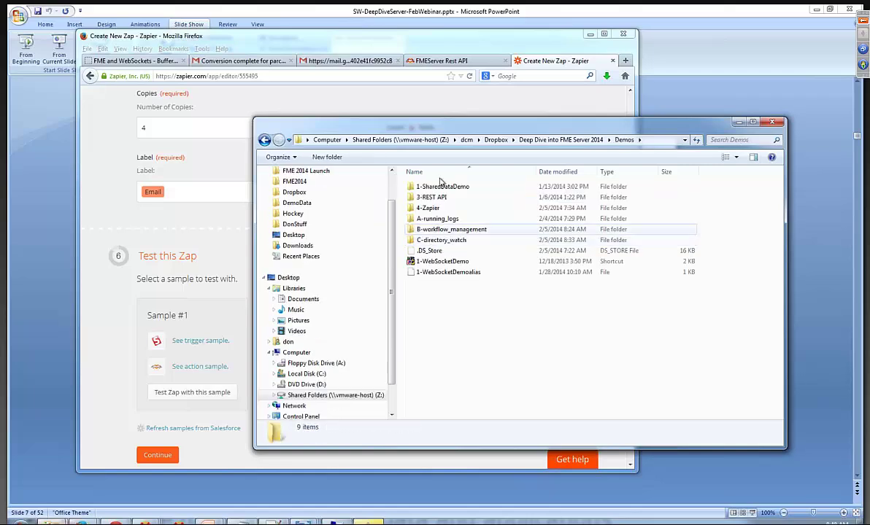
{"action": "double_click", "coordinate": [438, 209]}
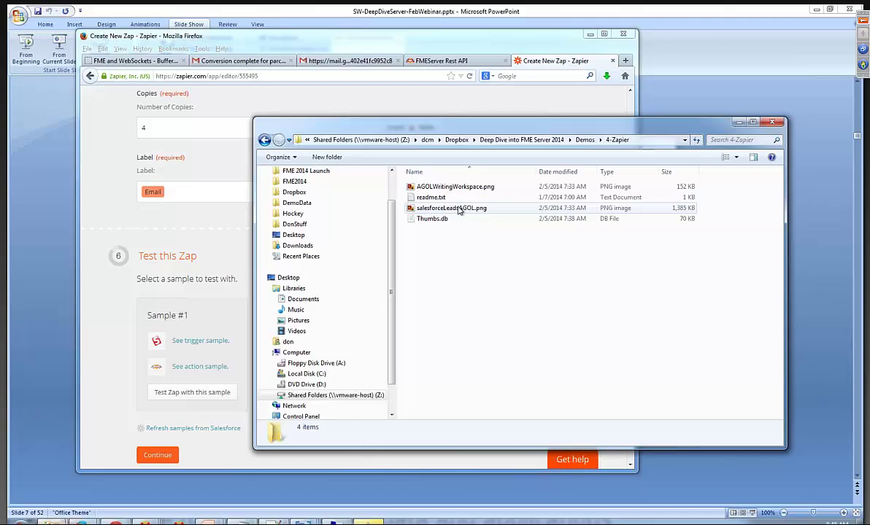
{"action": "double_click", "coordinate": [459, 210]}
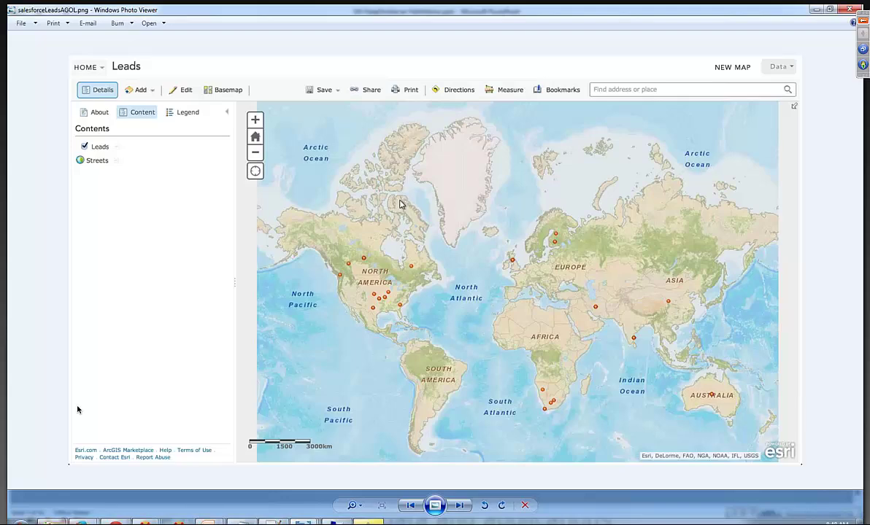
Step: Minimize the image viewer and bring the FME Server Jobs page forward
{"action": "left_click", "coordinate": [819, 10]}
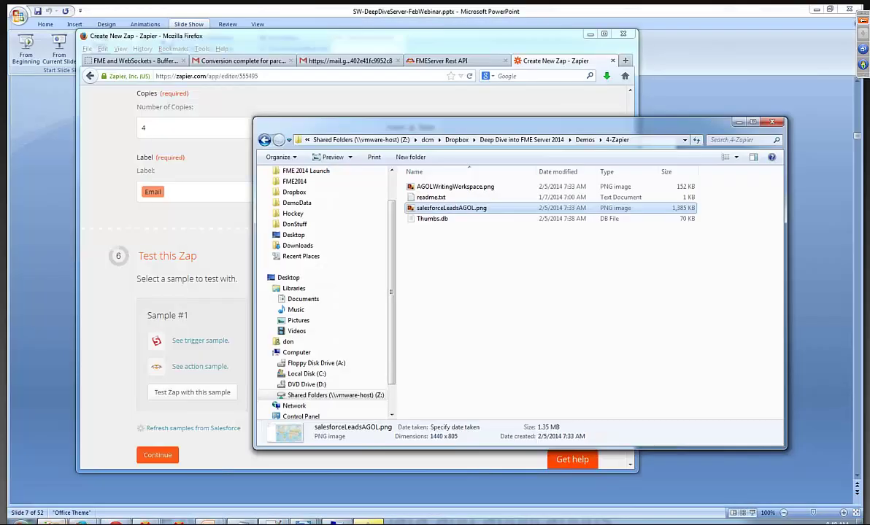
{"action": "mouse_move", "coordinate": [113, 521]}
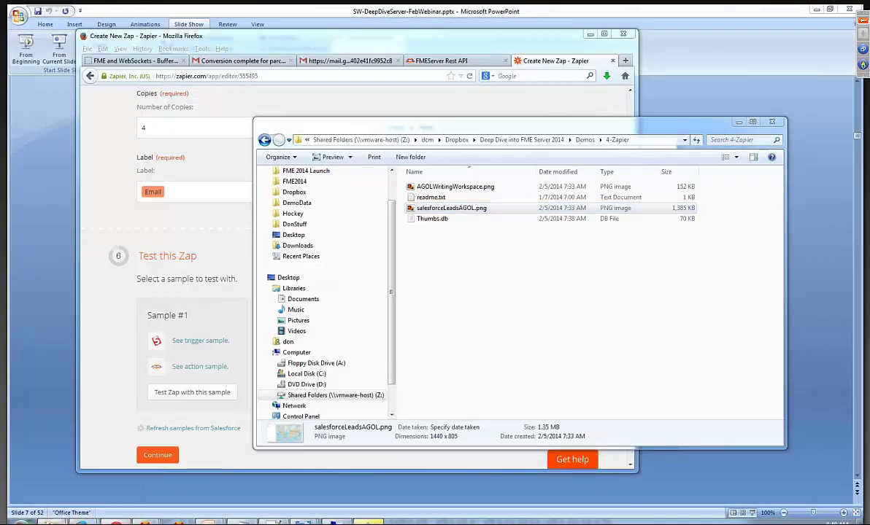
{"action": "left_click", "coordinate": [108, 449]}
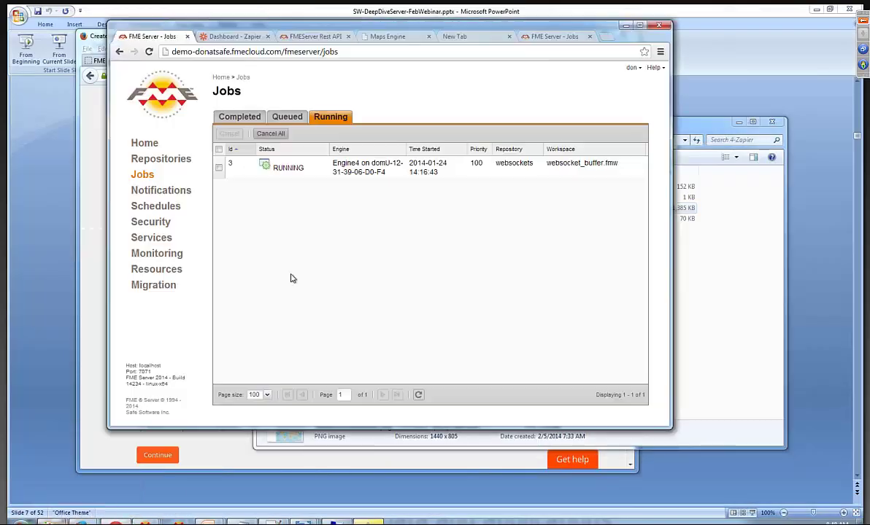
Step: Pan the Salesforce Leads Demo map from North America to Europe, then minimize it
{"action": "left_click", "coordinate": [379, 36]}
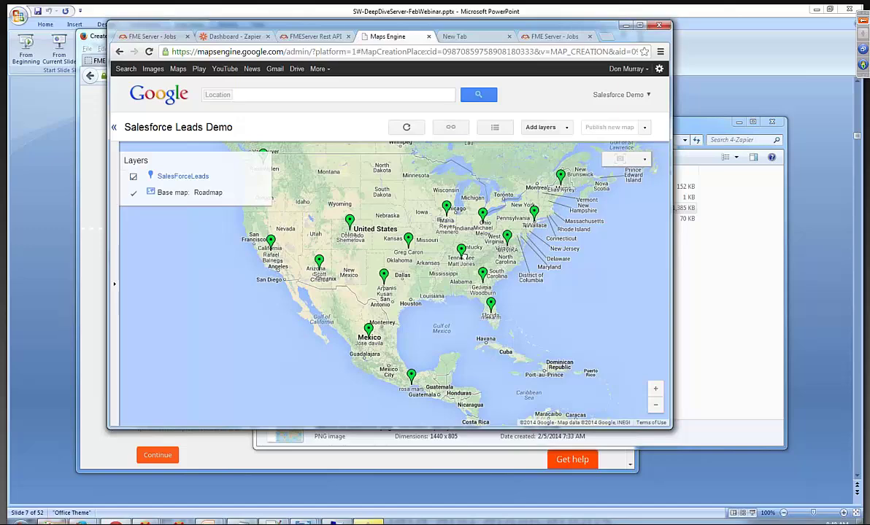
{"action": "left_click_drag", "start_coordinate": [461, 254], "coordinate": [281, 295]}
{"action": "left_click_drag", "start_coordinate": [561, 330], "coordinate": [441, 319]}
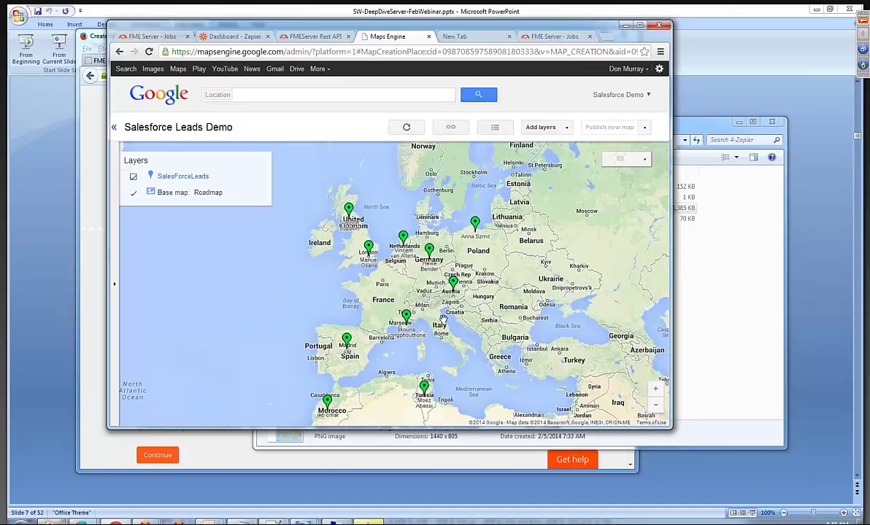
{"action": "scroll", "coordinate": [442, 319], "scroll_direction": "down", "scroll_amount": 2}
{"action": "scroll", "coordinate": [443, 320], "scroll_direction": "up", "scroll_amount": 1}
{"action": "left_click", "coordinate": [625, 26]}
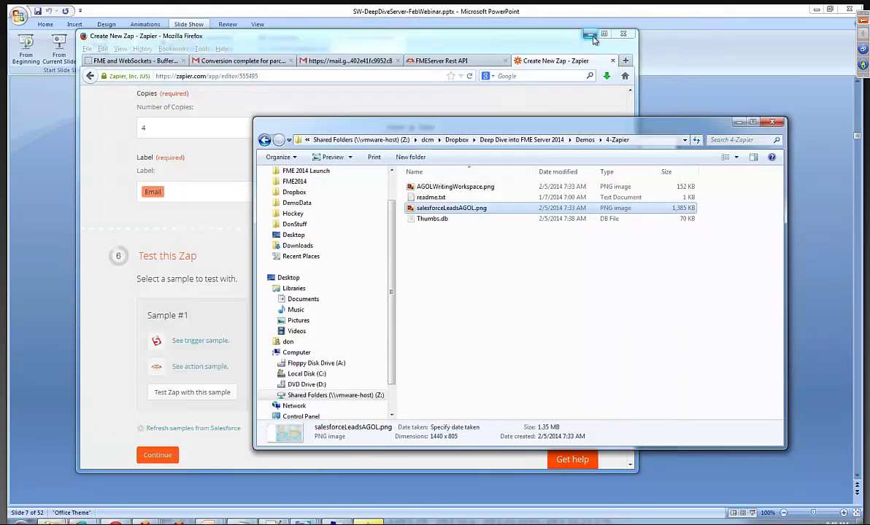
Step: Leave the unfinished zap for the Zapier dashboard, confirming with OK
{"action": "left_click", "coordinate": [625, 62]}
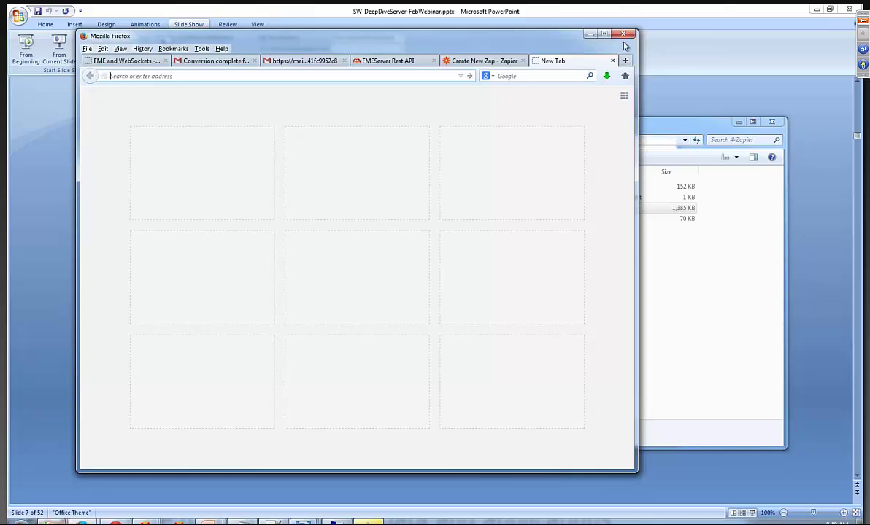
{"action": "left_click", "coordinate": [456, 59]}
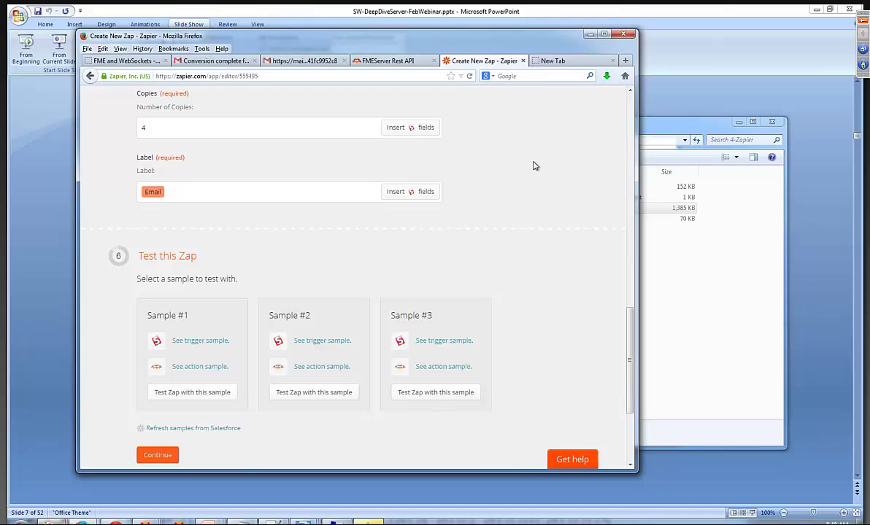
{"action": "scroll", "coordinate": [534, 166], "scroll_direction": "up", "scroll_amount": 15}
{"action": "left_click", "coordinate": [533, 107]}
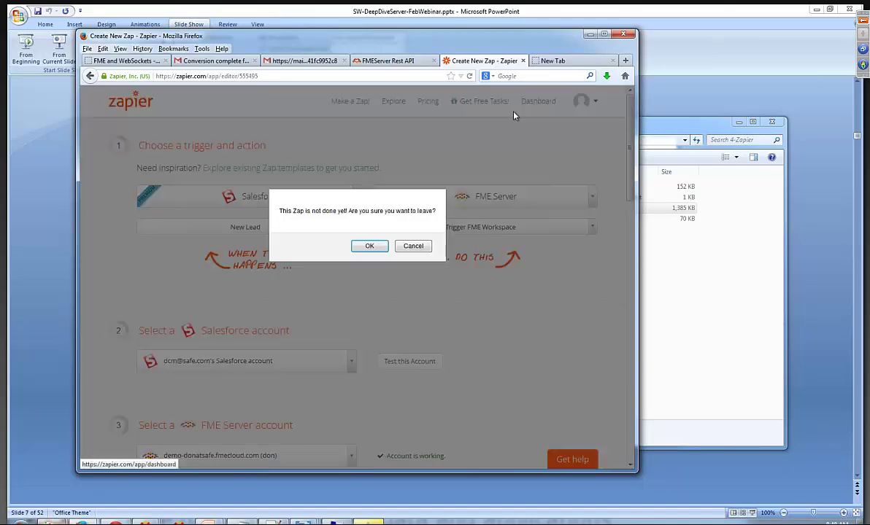
{"action": "left_click", "coordinate": [370, 245]}
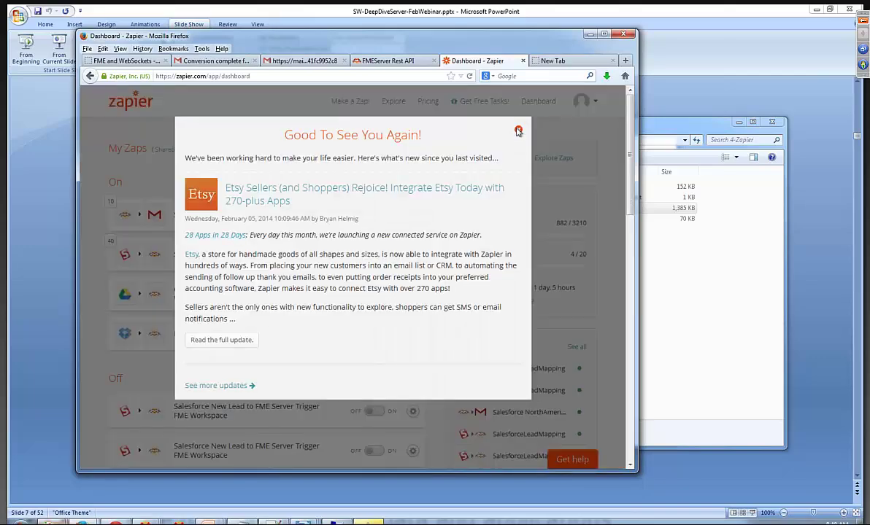
Step: Dismiss the welcome announcement and return to the Web services slide show
{"action": "left_click", "coordinate": [518, 131]}
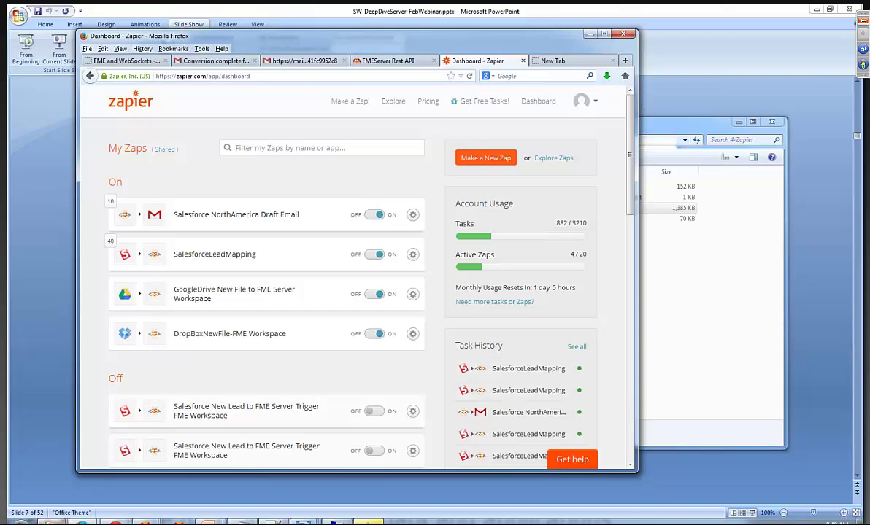
{"action": "mouse_move", "coordinate": [208, 521]}
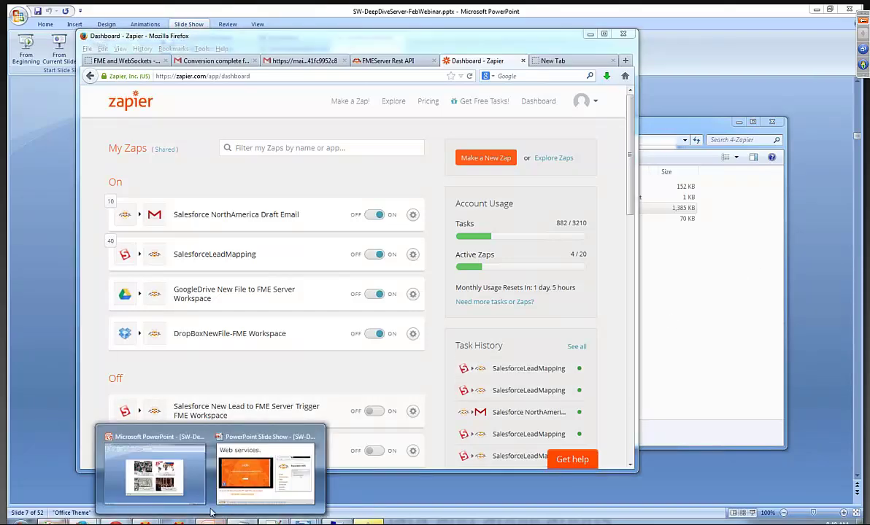
{"action": "left_click", "coordinate": [256, 493]}
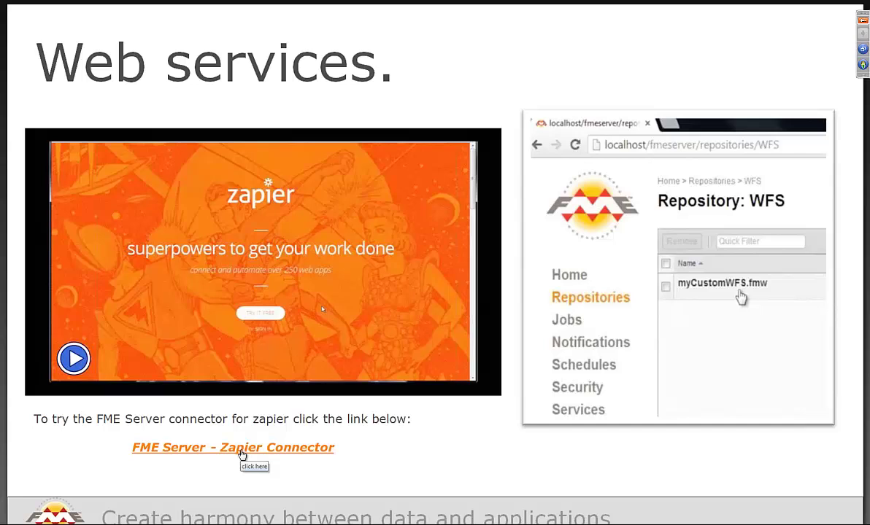
Step: Show the FME Server - Zapier Connector invite page, close it, and advance to the poll slide
{"action": "left_click", "coordinate": [242, 451]}
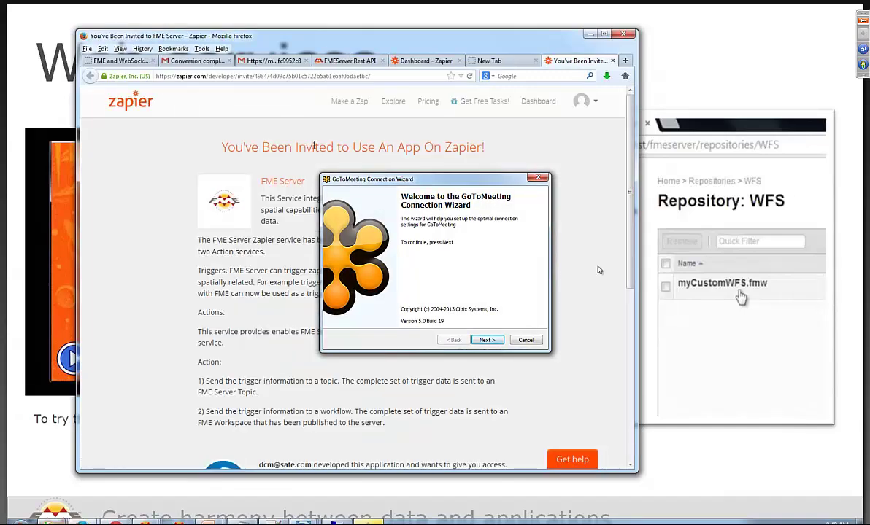
{"action": "left_click_drag", "start_coordinate": [460, 180], "coordinate": [602, 195]}
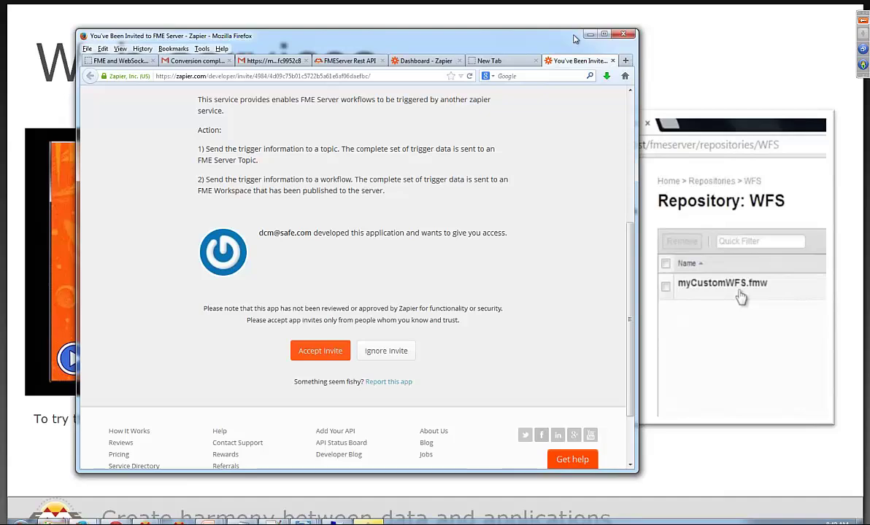
{"action": "key", "text": "alt+F4"}
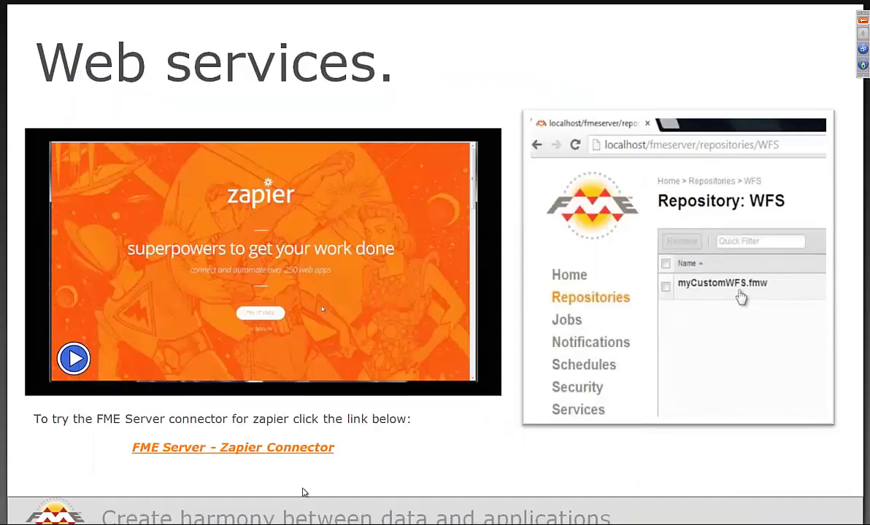
{"action": "left_click", "coordinate": [470, 481]}
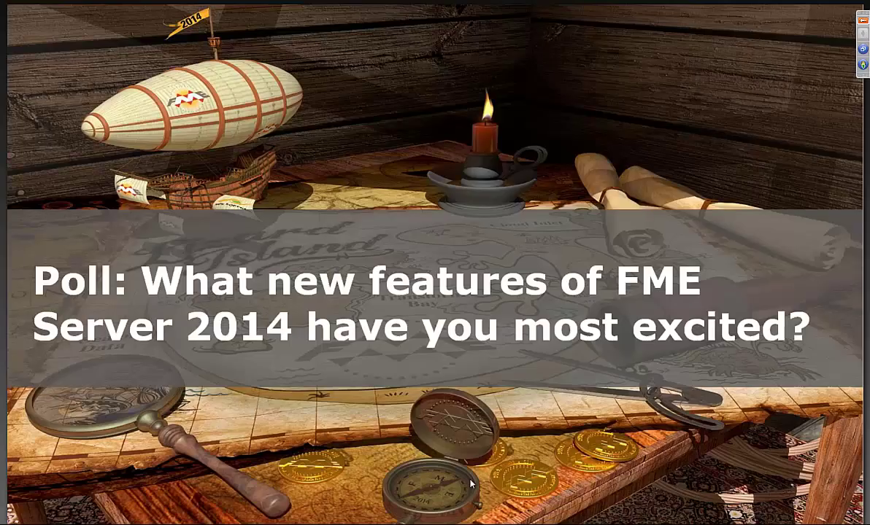